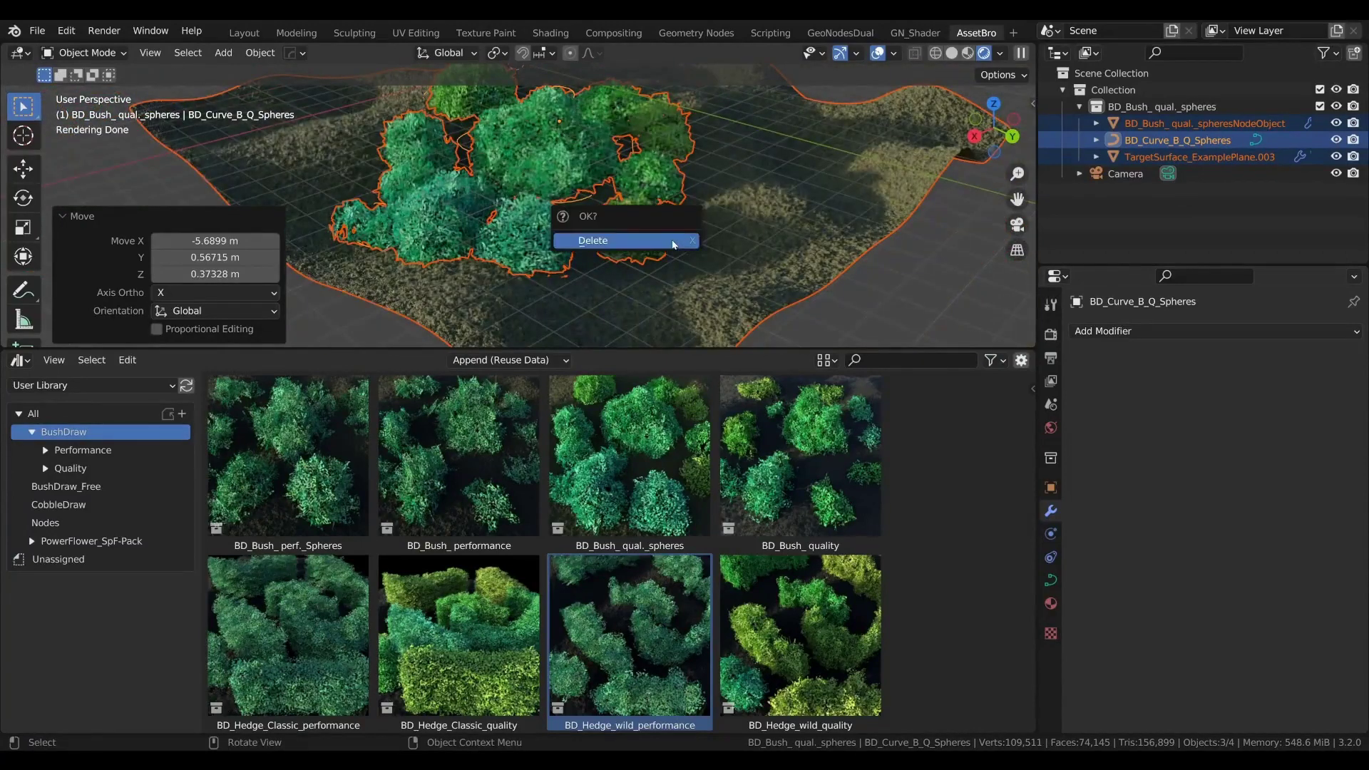
Delete the bush objects and drop the BD_Hedge_Classic_quality hedge asset into the scene
{"action": "left_click", "coordinate": [672, 241]}
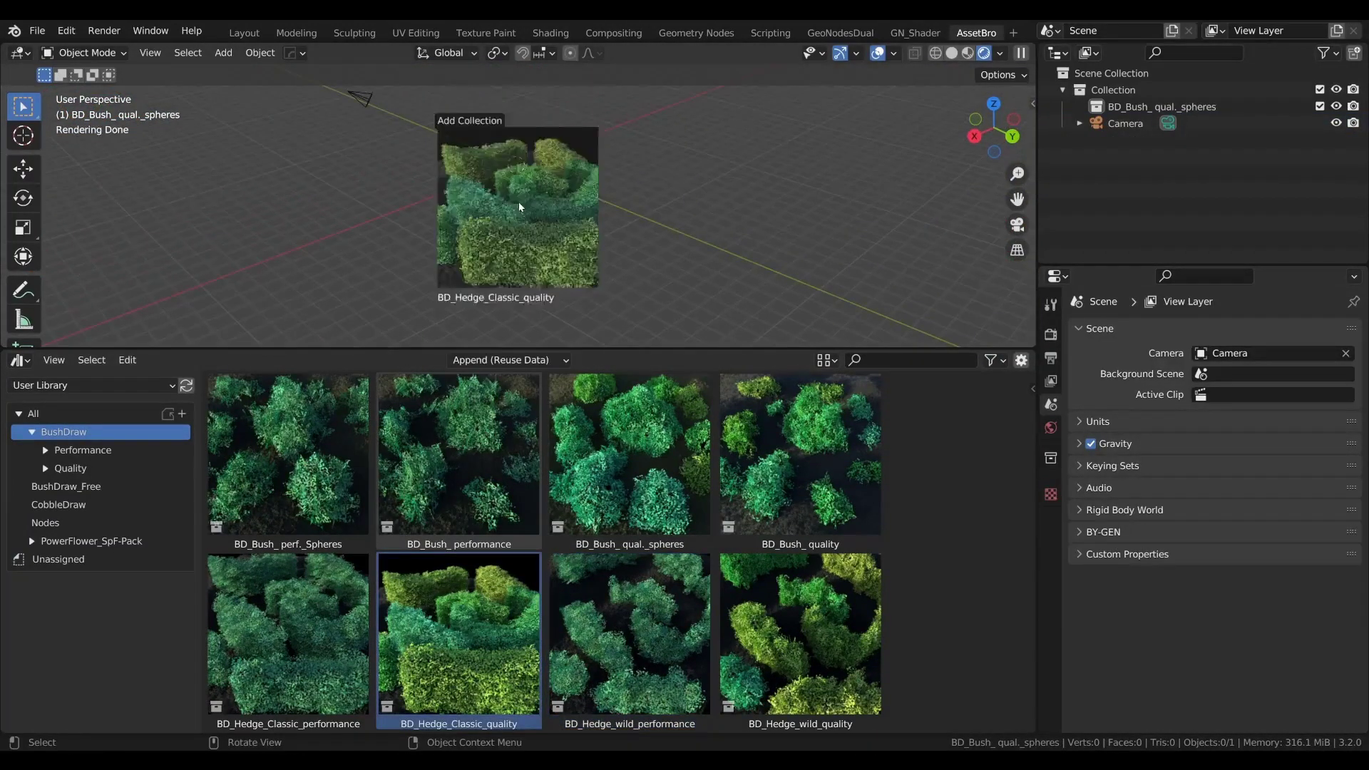
{"action": "left_click_drag", "start_coordinate": [519, 207], "coordinate": [519, 208]}
{"action": "left_click_drag", "start_coordinate": [631, 349], "coordinate": [620, 583]}
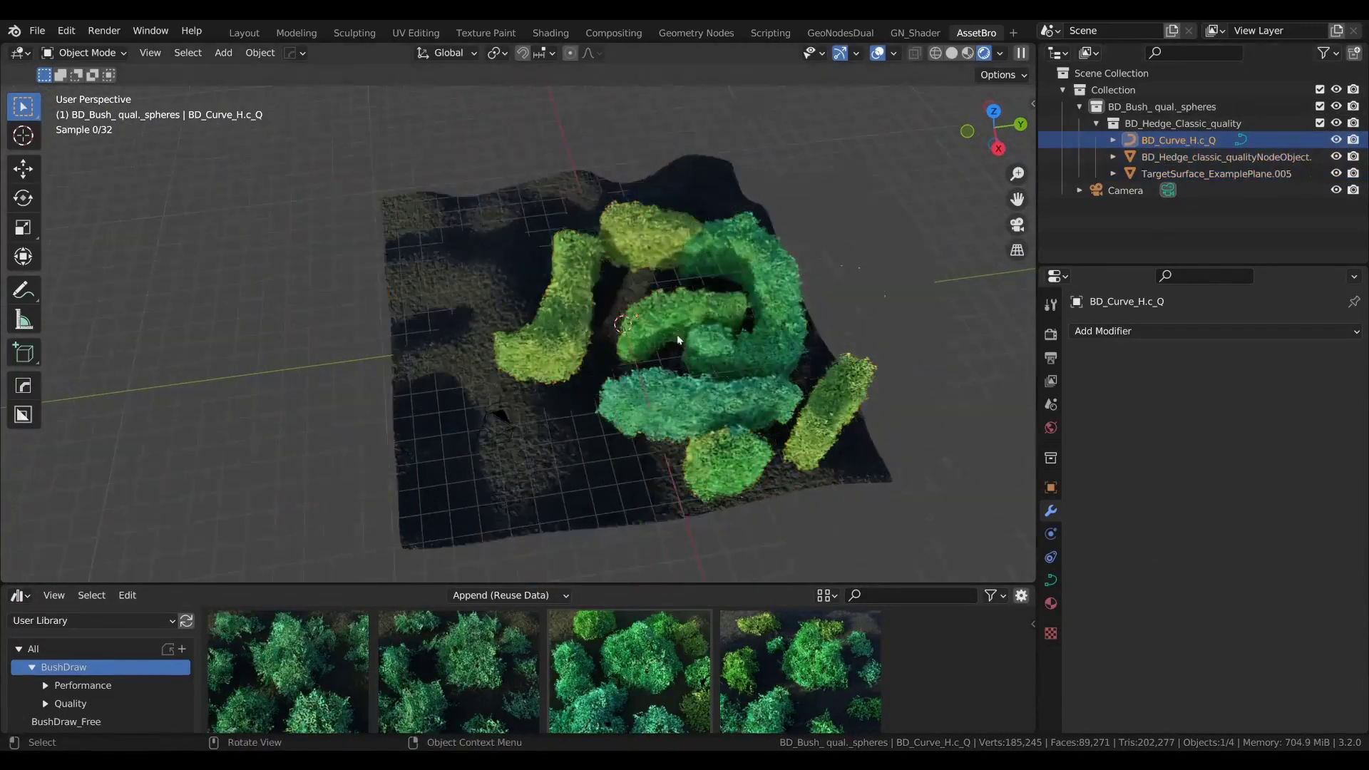
In Edit Mode, draw an additional hedge stroke across the ground plane
{"action": "key", "text": "Tab"}
{"action": "middle_click_drag", "start_coordinate": [678, 339], "coordinate": [570, 299]}
{"action": "scroll", "coordinate": [570, 299], "scroll_direction": "up", "scroll_amount": 3}
{"action": "left_click_drag", "start_coordinate": [359, 164], "coordinate": [427, 183]}
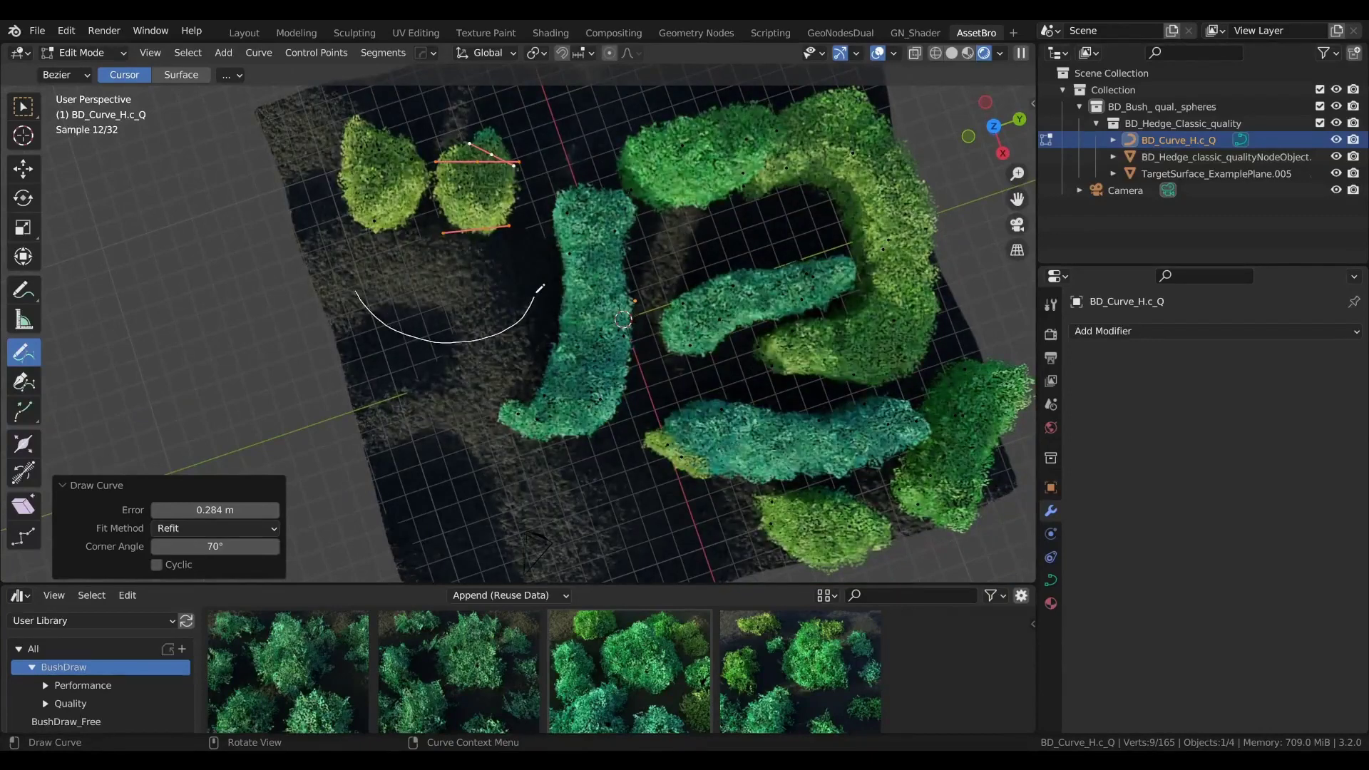
{"action": "scroll", "coordinate": [528, 399], "scroll_direction": "down", "scroll_amount": 3}
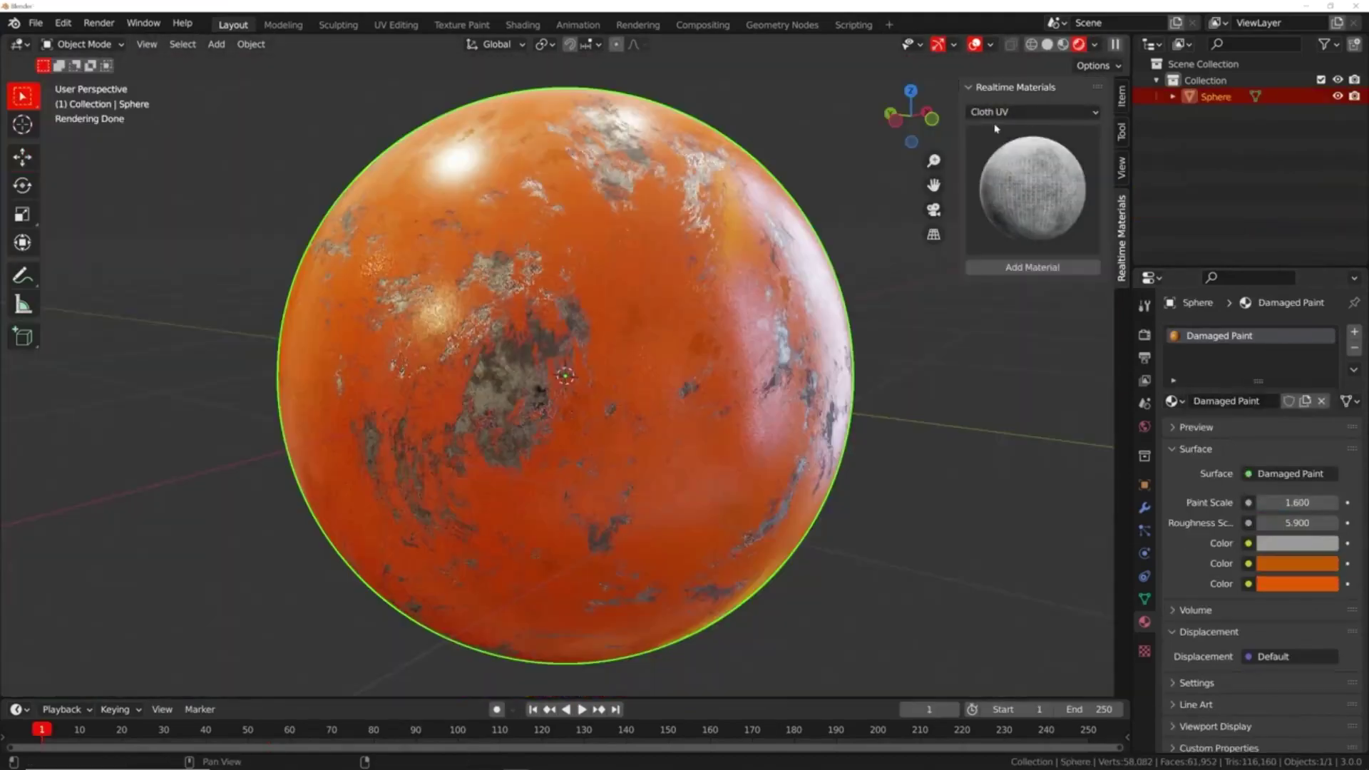
Apply the yellow Grain Paint material from the Paint category to the sphere
{"action": "left_click", "coordinate": [1032, 267]}
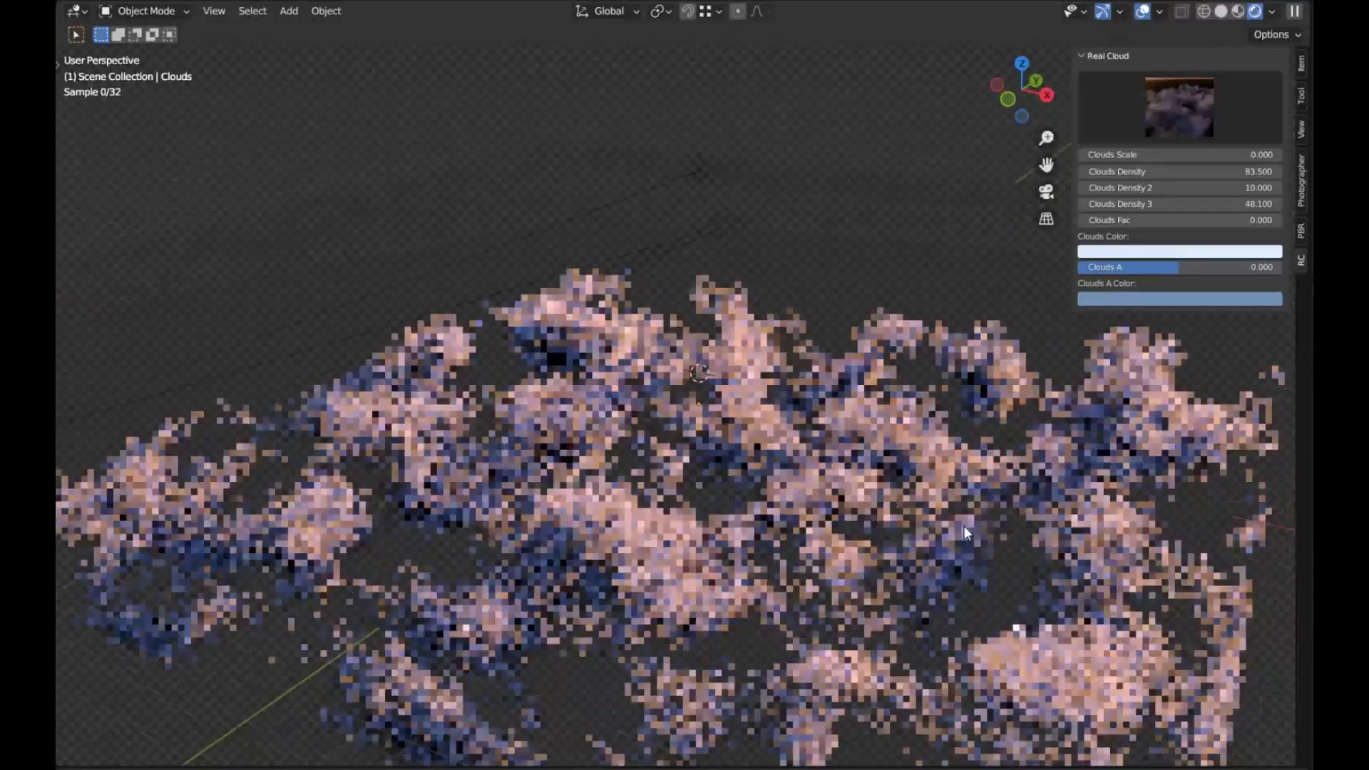
Raise Clouds Scale to 4.100 and increase the cloud density
{"action": "middle_click_drag", "start_coordinate": [963, 524], "coordinate": [944, 442]}
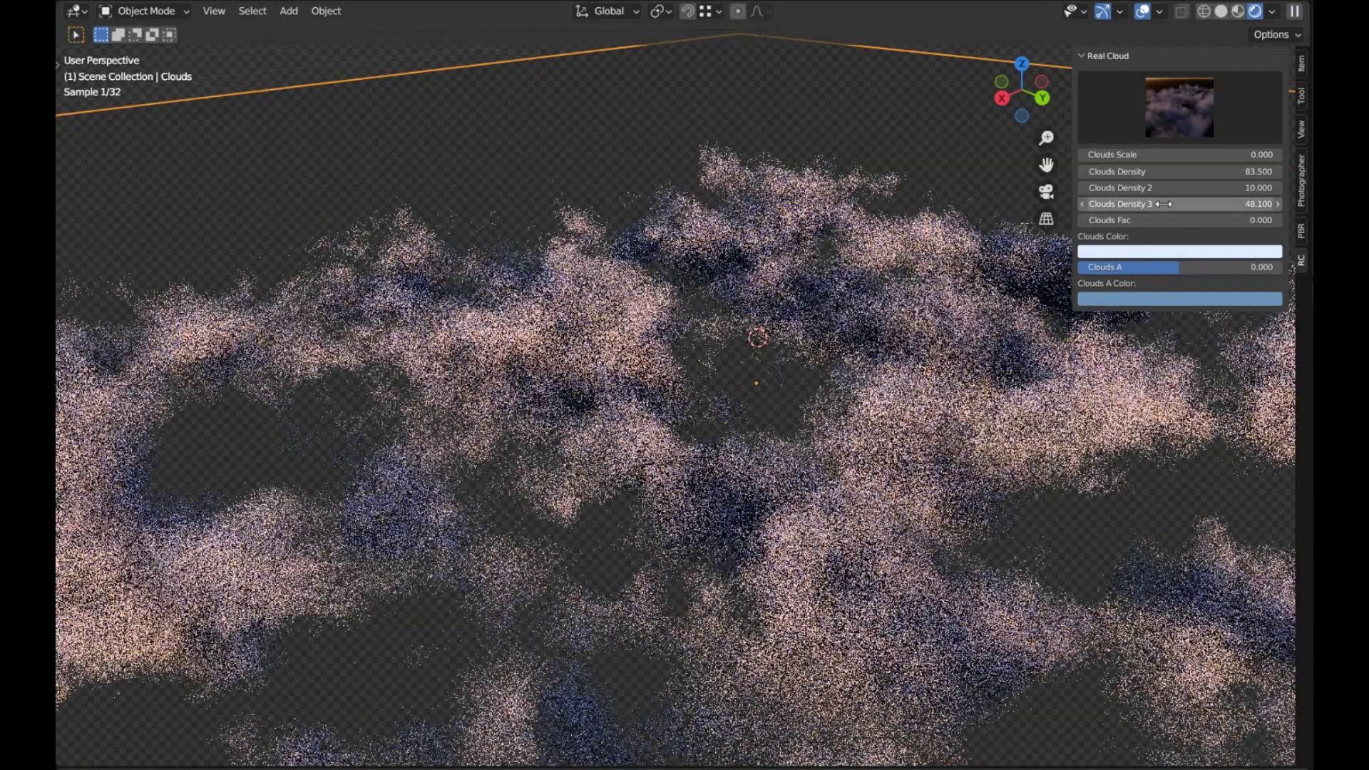
{"action": "left_click", "coordinate": [1165, 251]}
{"action": "scroll", "coordinate": [1140, 93], "scroll_direction": "down", "scroll_amount": 3}
{"action": "scroll", "coordinate": [1141, 93], "scroll_direction": "up", "scroll_amount": 3}
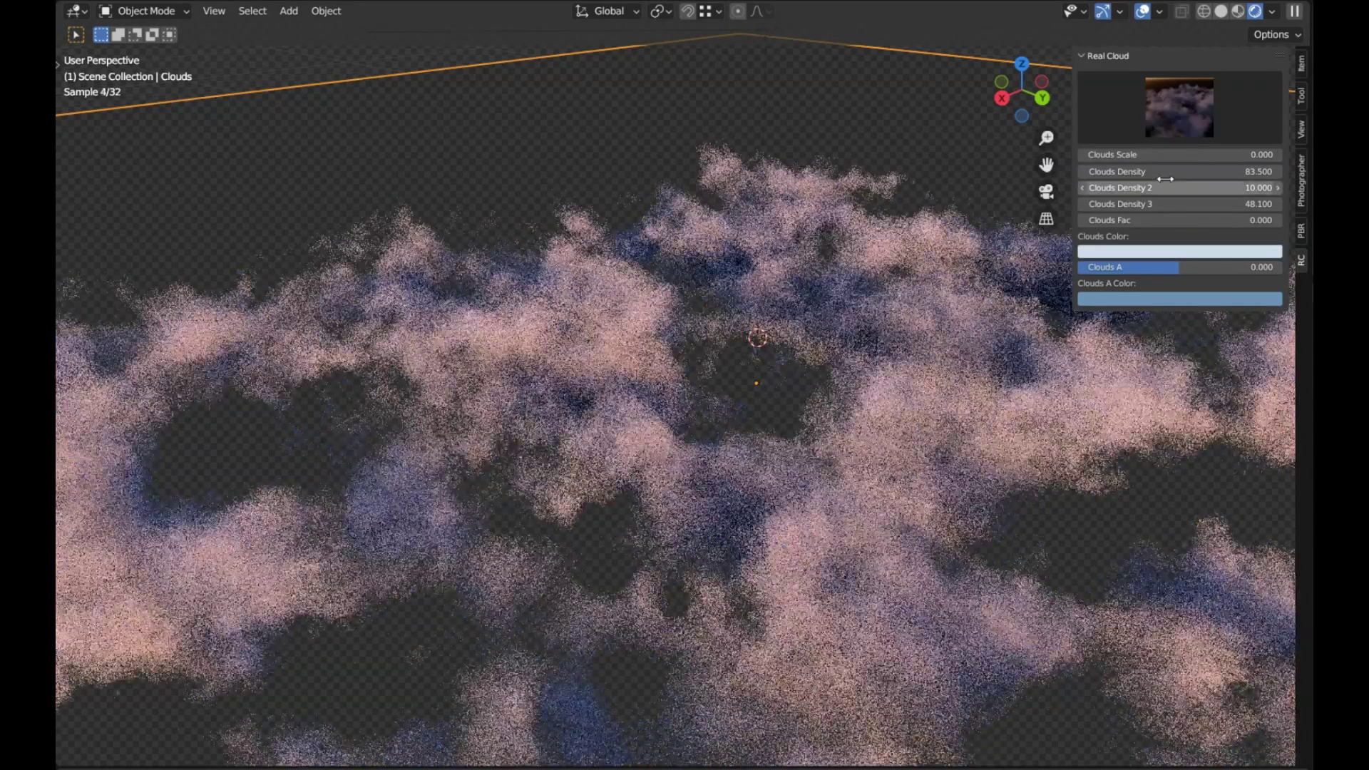
{"action": "left_click_drag", "start_coordinate": [1179, 154], "coordinate": [1262, 154]}
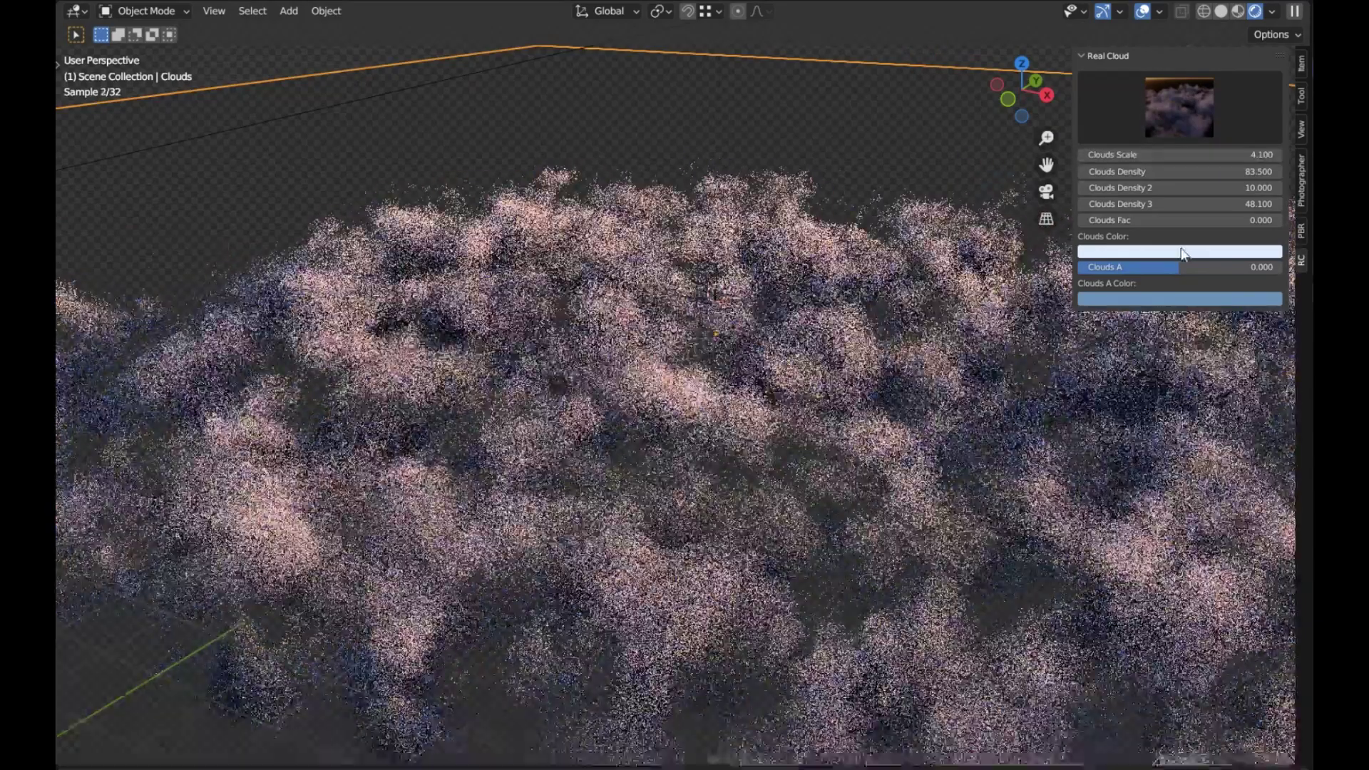
{"action": "left_click_drag", "start_coordinate": [1179, 172], "coordinate": [1243, 171]}
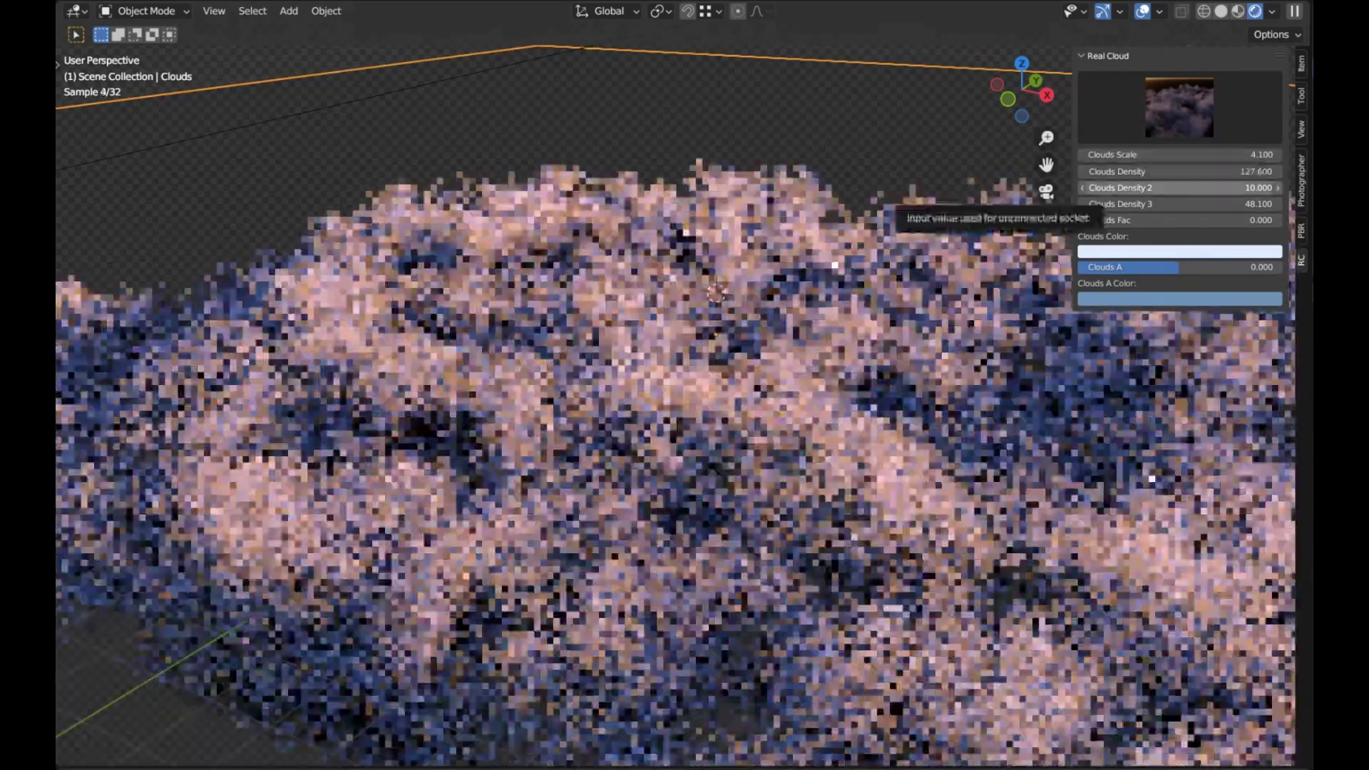
Shift the cloud colour toward blue, lower Clouds Fac, and thin density to 48.800
{"action": "left_click", "coordinate": [1179, 251]}
{"action": "mouse_move", "coordinate": [1144, 94]}
{"action": "left_mouse_down"}
{"action": "mouse_move", "coordinate": [1178, 70]}
{"action": "mouse_move", "coordinate": [1146, 91]}
{"action": "left_mouse_up"}
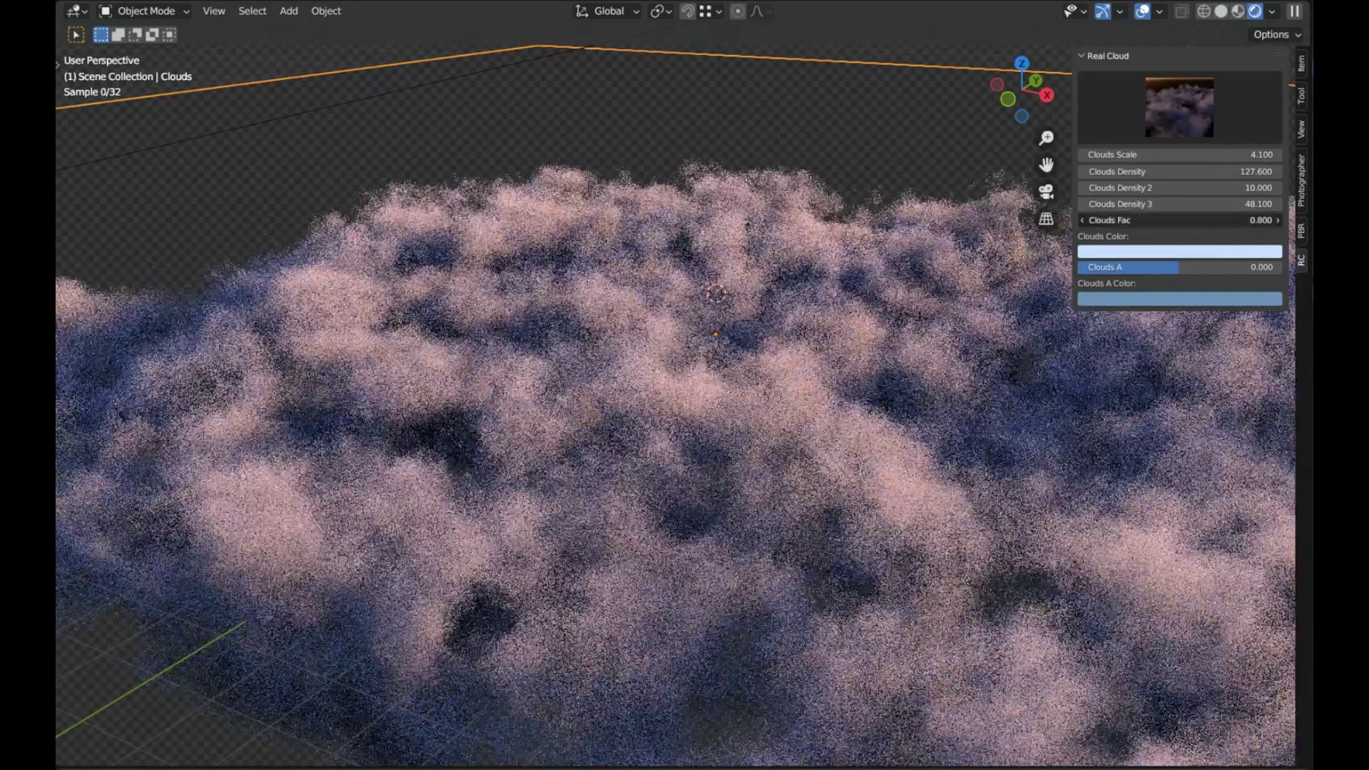
{"action": "left_click_drag", "start_coordinate": [1180, 219], "coordinate": [1112, 220]}
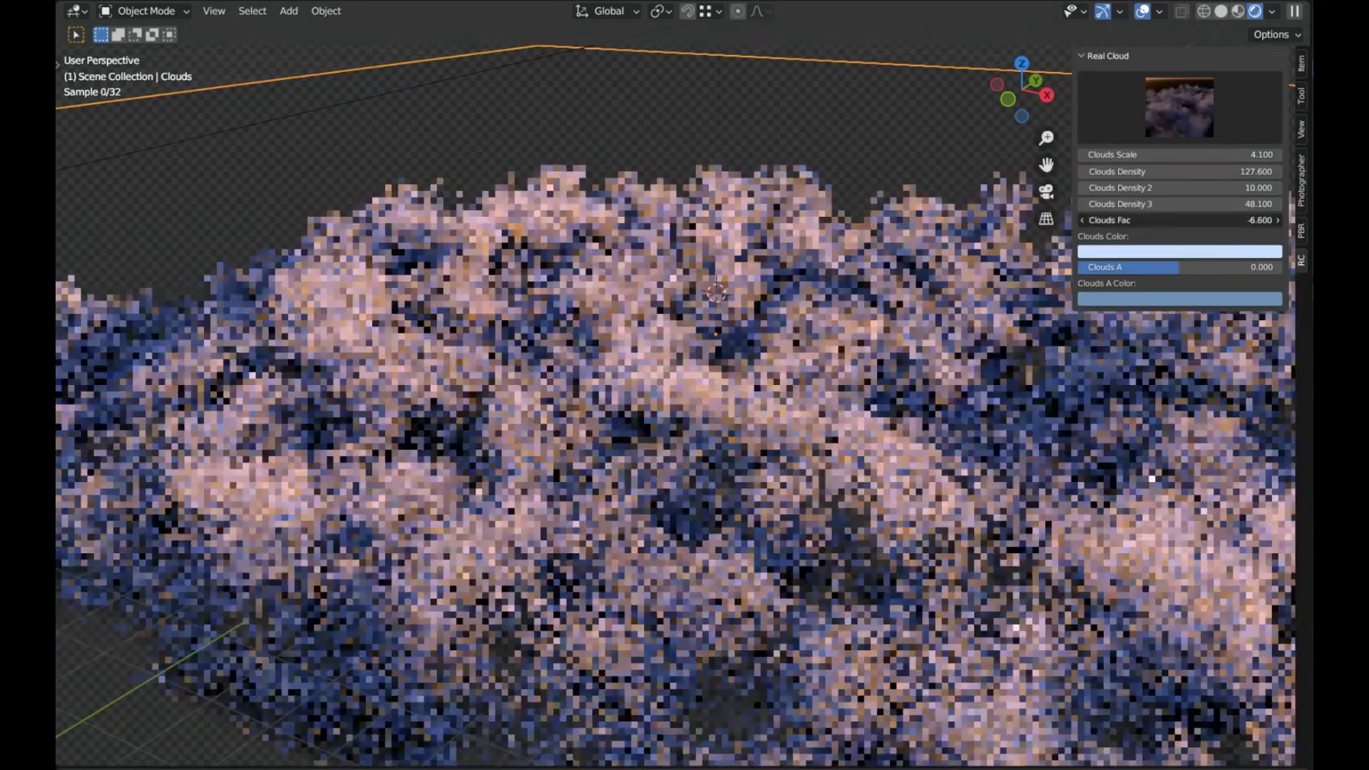
{"action": "middle_click_drag", "start_coordinate": [1038, 497], "coordinate": [683, 467]}
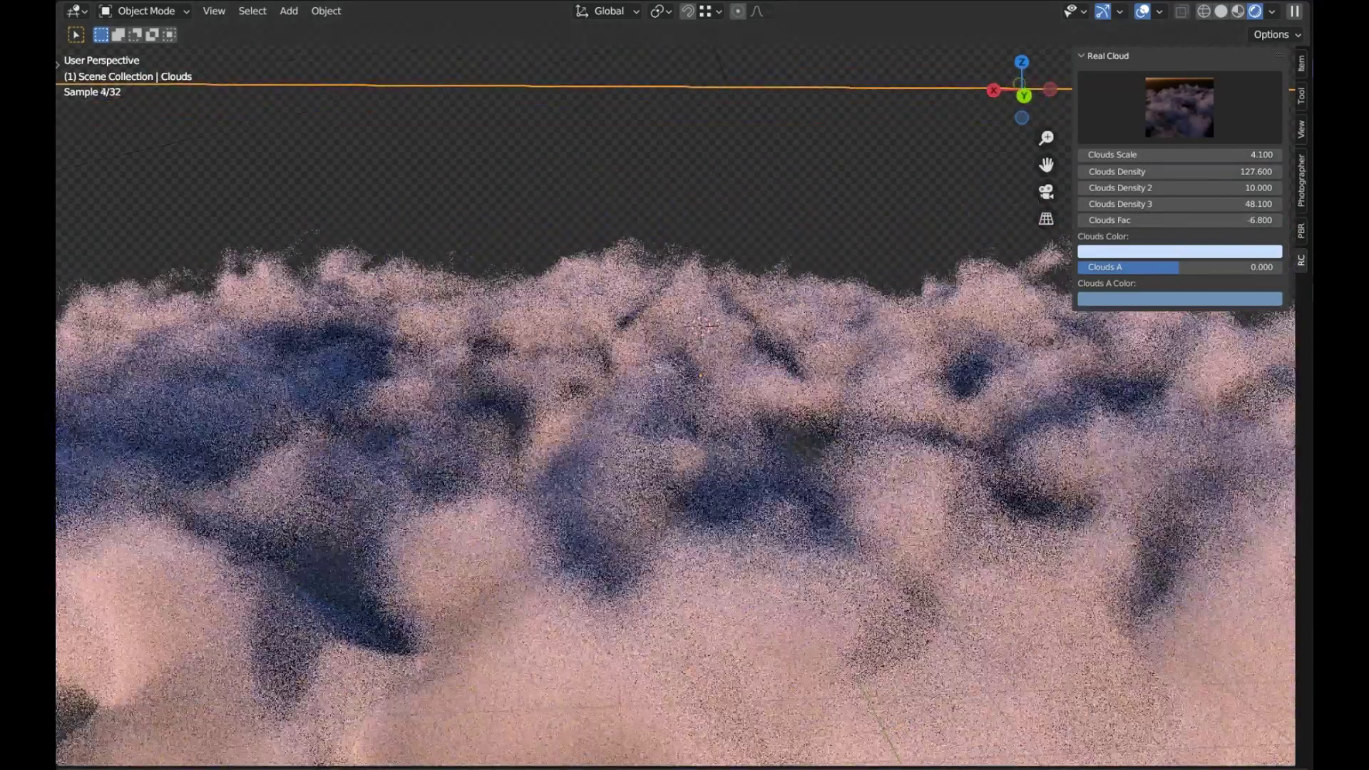
{"action": "left_click_drag", "start_coordinate": [1197, 171], "coordinate": [1135, 171]}
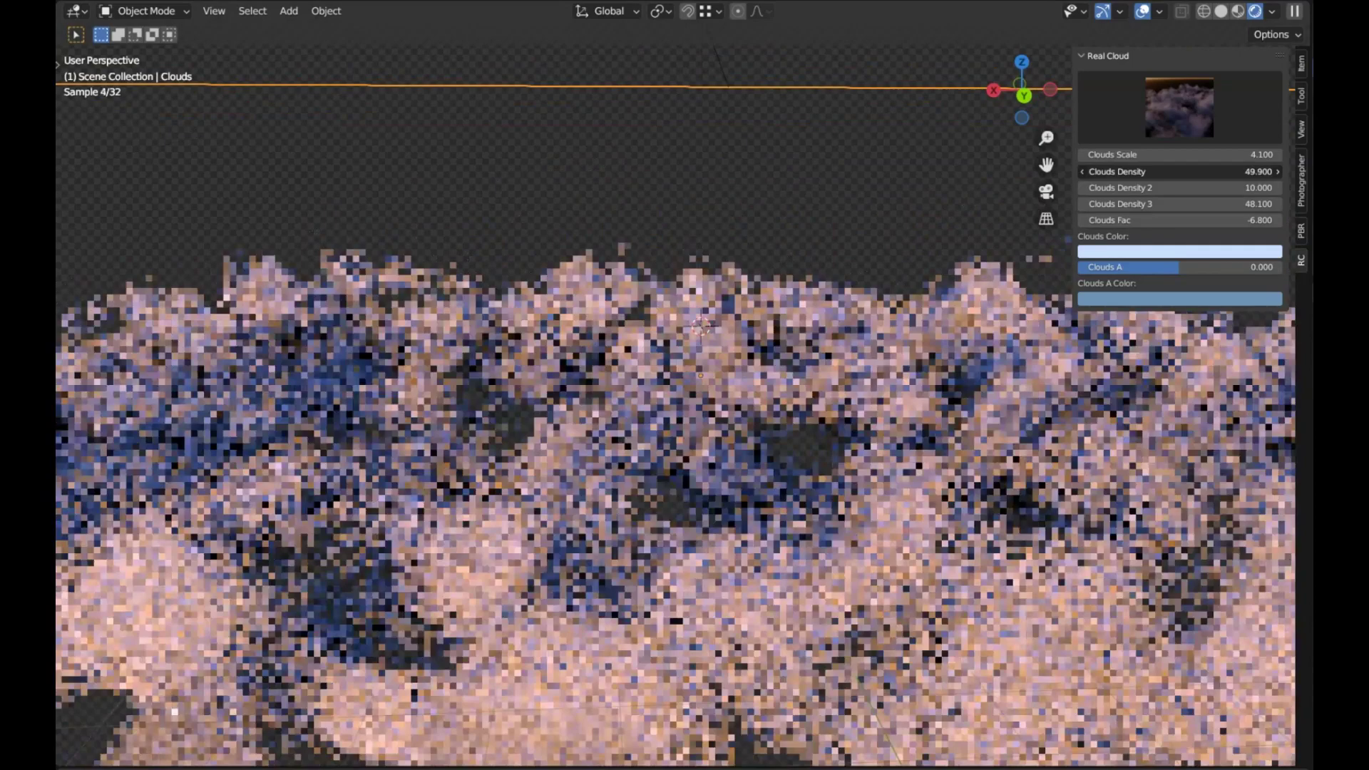
{"action": "middle_click_drag", "start_coordinate": [927, 463], "coordinate": [284, 544]}
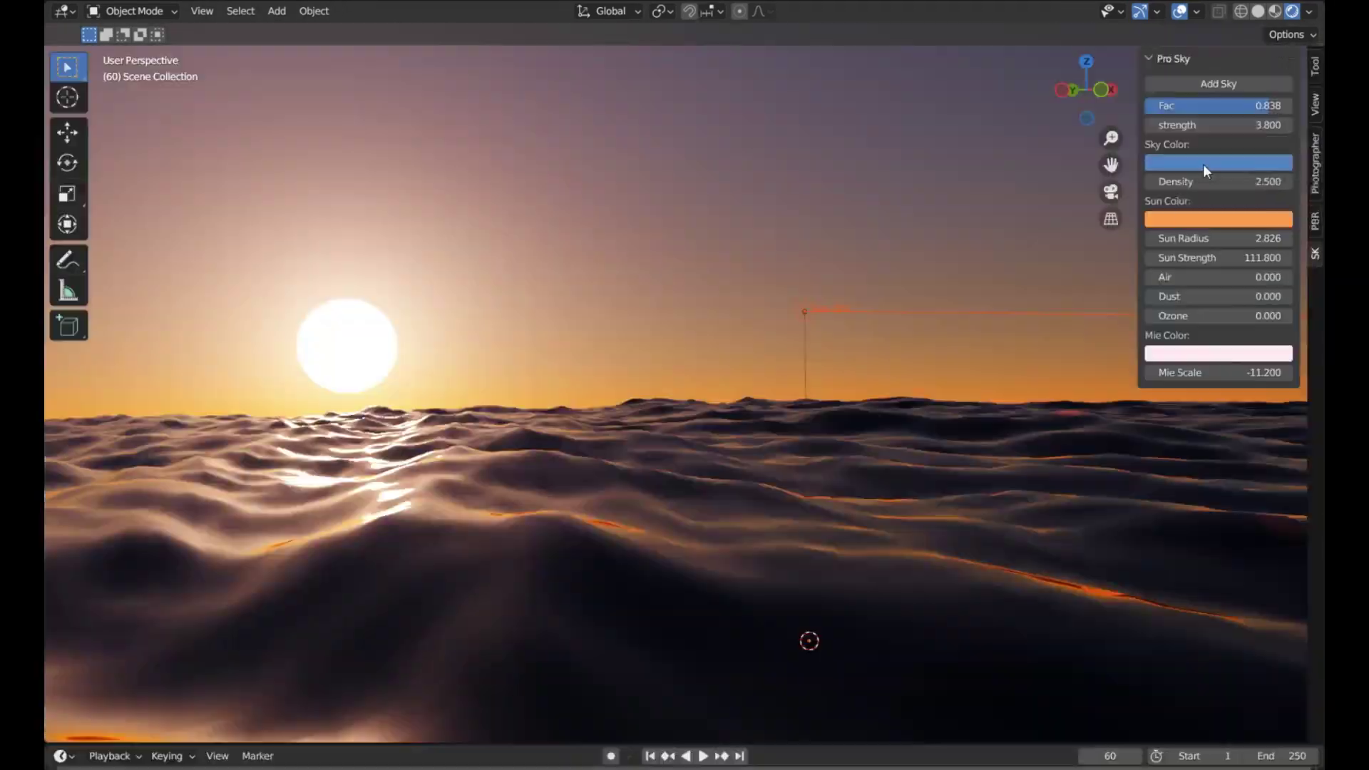
Try a pale pink and then a blue sky colour
{"action": "left_click", "coordinate": [1203, 164]}
{"action": "left_click", "coordinate": [1214, 255]}
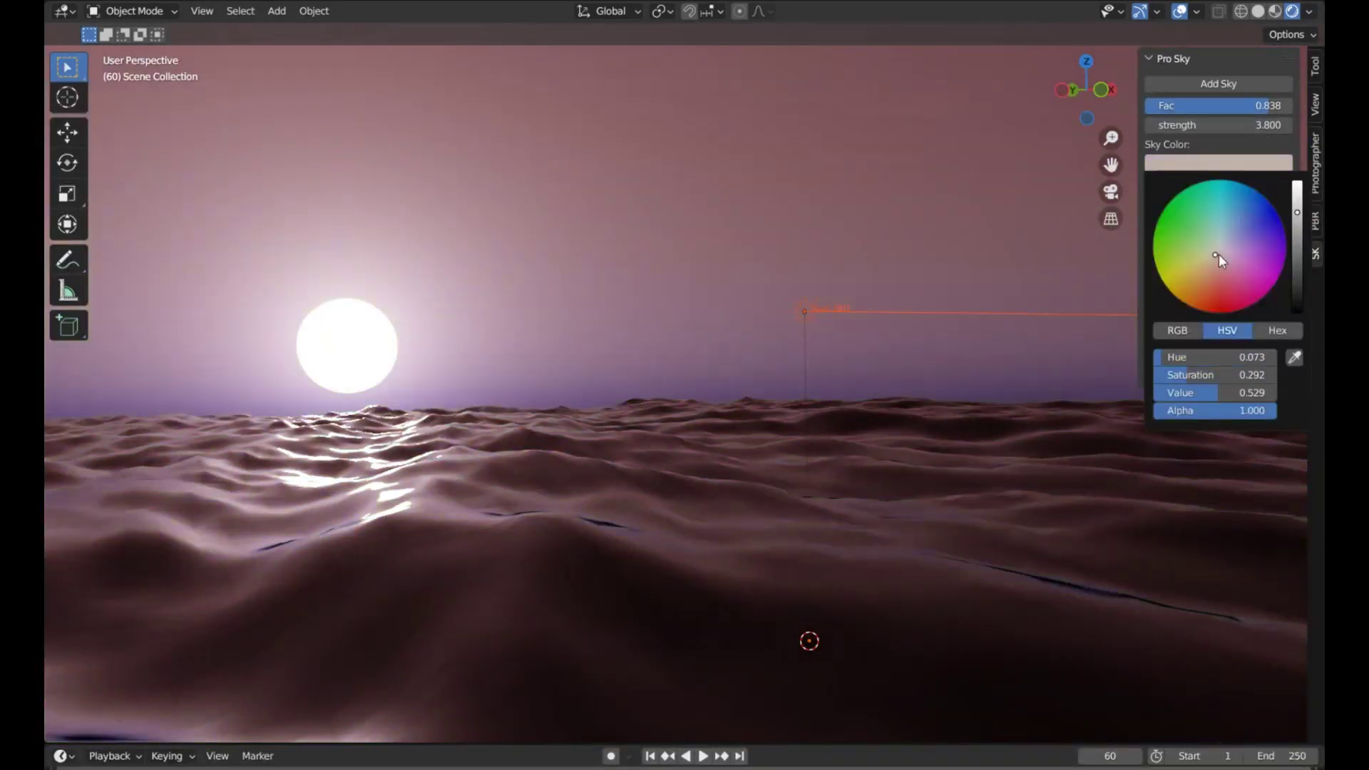
{"action": "key", "text": "Return"}
{"action": "left_click", "coordinate": [1228, 163]}
{"action": "left_click", "coordinate": [1198, 246]}
{"action": "middle_click_drag", "start_coordinate": [1069, 285], "coordinate": [72, 492]}
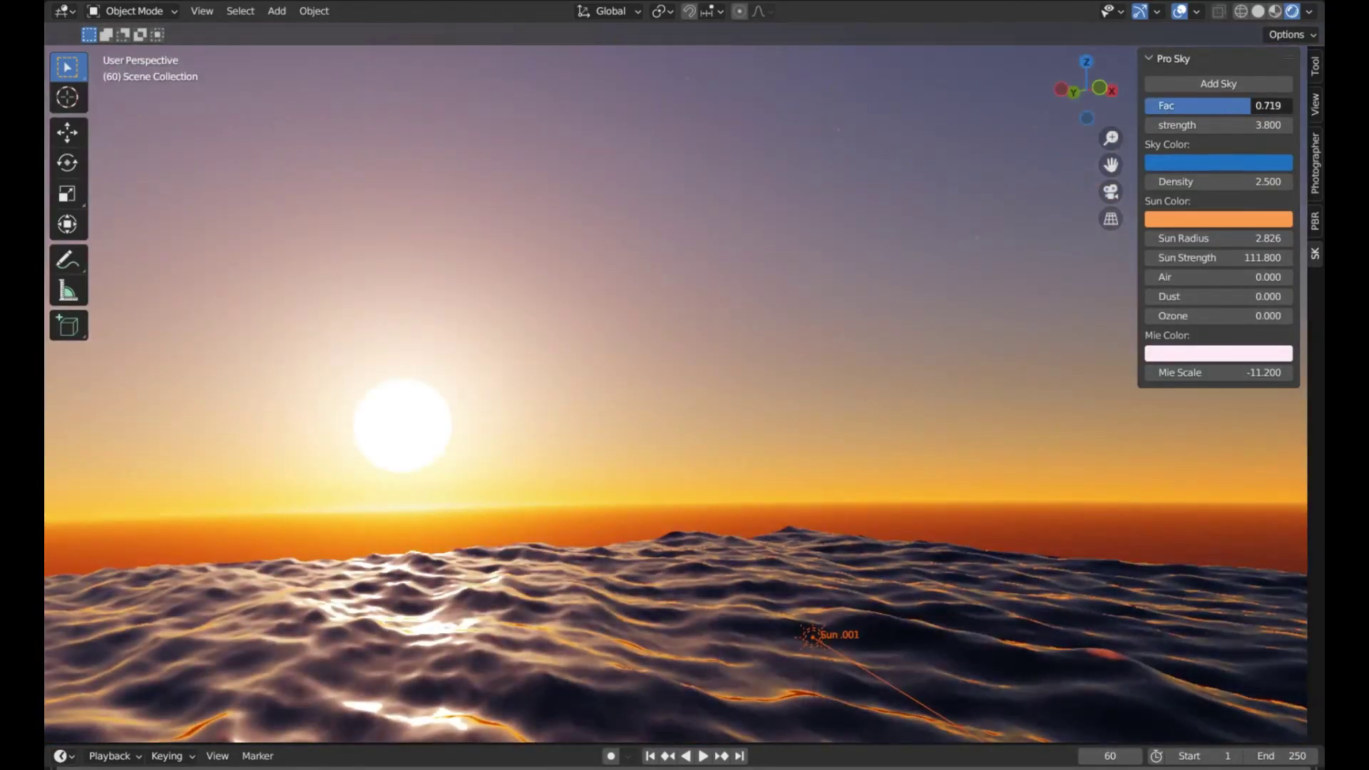
Raise sky factor to 0.995 and density to 13.900, resize the sun, and brighten the sky
{"action": "left_click_drag", "start_coordinate": [1250, 105], "coordinate": [1293, 105]}
{"action": "middle_click_drag", "start_coordinate": [855, 285], "coordinate": [392, 369]}
{"action": "left_click_drag", "start_coordinate": [1218, 181], "coordinate": [1262, 181]}
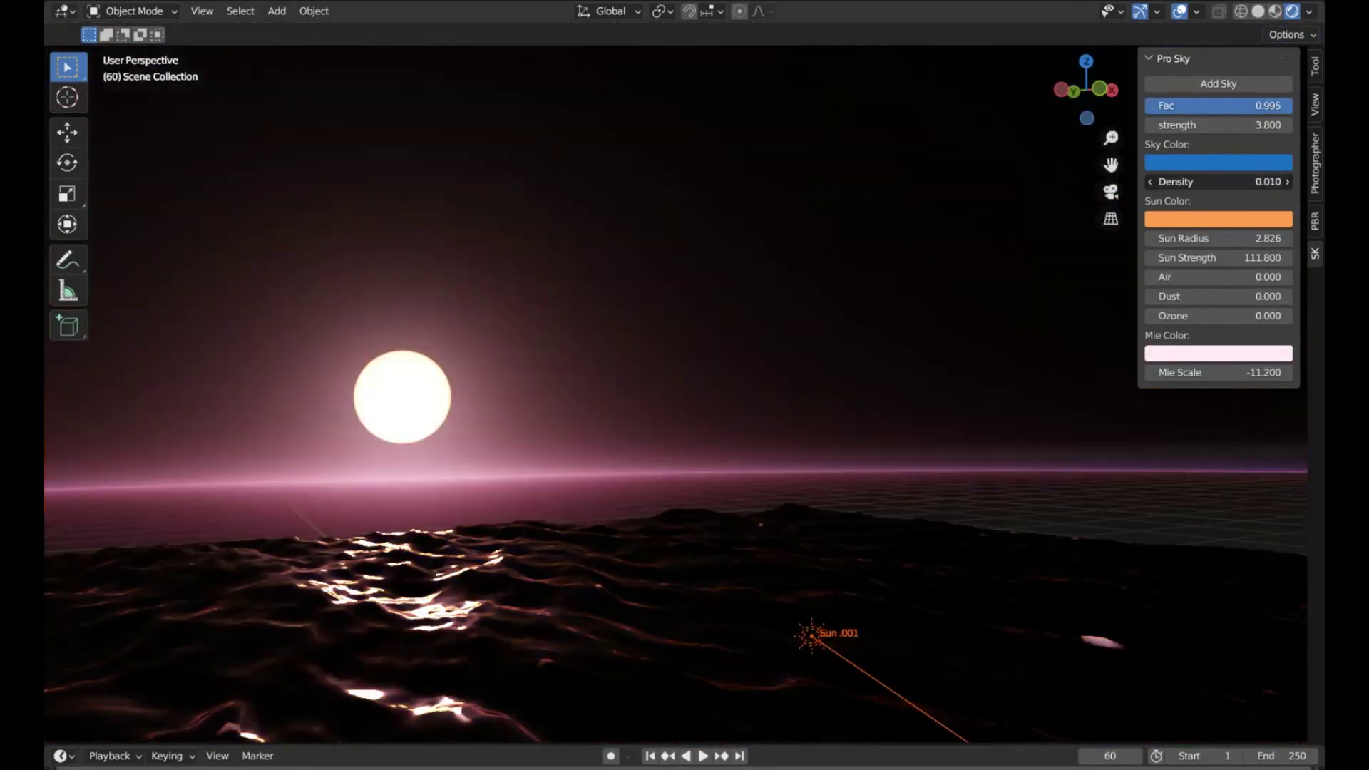
{"action": "middle_click_drag", "start_coordinate": [927, 357], "coordinate": [641, 399]}
{"action": "mouse_move", "coordinate": [1199, 238]}
{"action": "left_mouse_down"}
{"action": "mouse_move", "coordinate": [1255, 237]}
{"action": "mouse_move", "coordinate": [1207, 250]}
{"action": "left_mouse_up"}
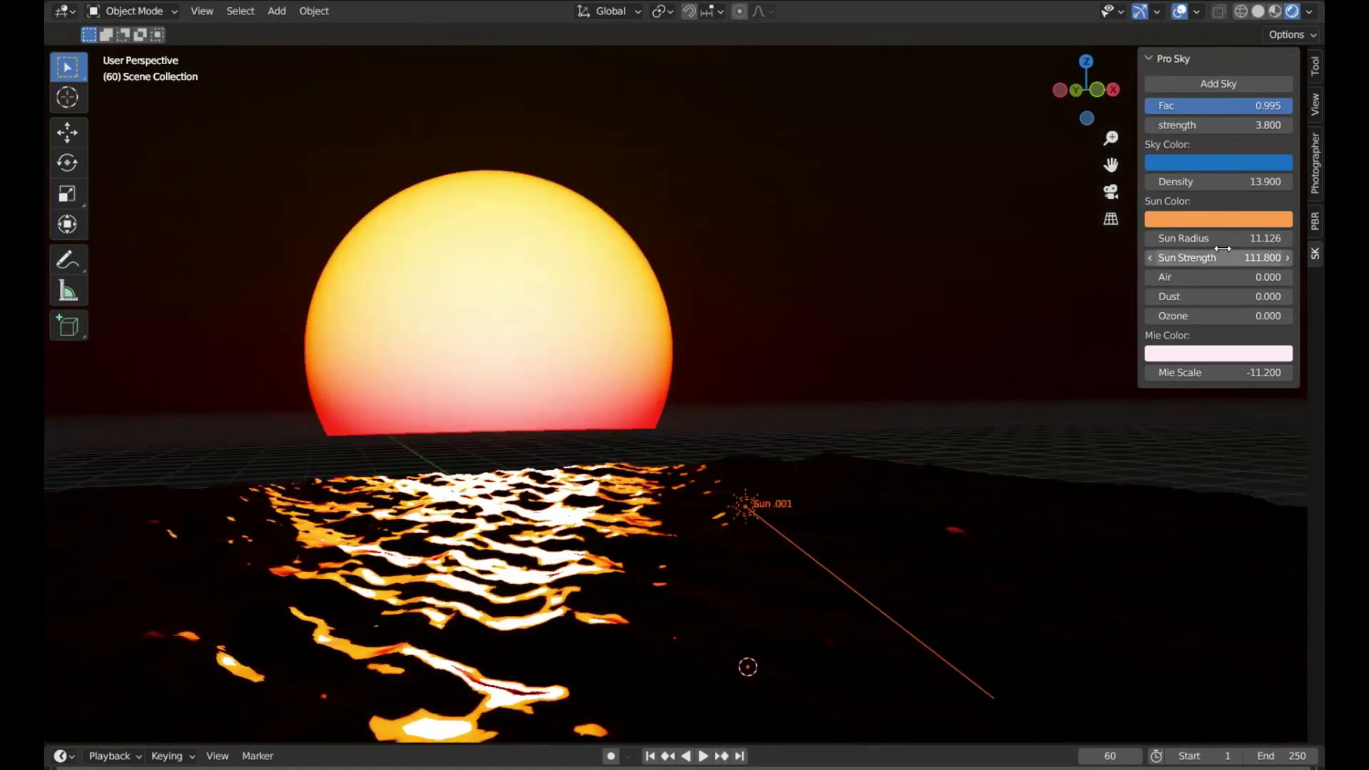
{"action": "left_click_drag", "start_coordinate": [1212, 124], "coordinate": [378, 344]}
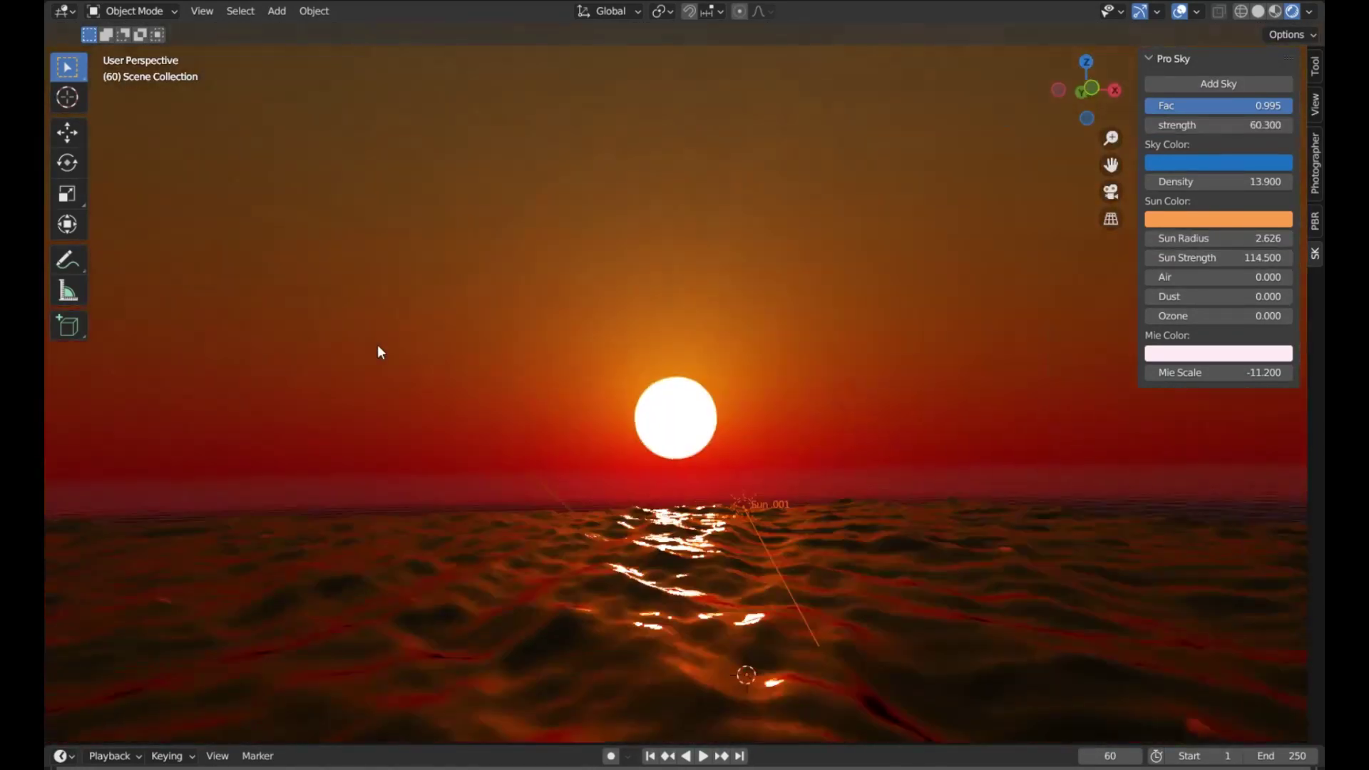
Set a pale blue sky, change the sun colour, and adjust the sun radius
{"action": "left_click", "coordinate": [1218, 162]}
{"action": "left_click", "coordinate": [1239, 226]}
{"action": "mouse_move", "coordinate": [998, 357]}
{"action": "middle_mouse_down"}
{"action": "mouse_move", "coordinate": [721, 544]}
{"action": "mouse_move", "coordinate": [993, 379]}
{"action": "middle_mouse_up"}
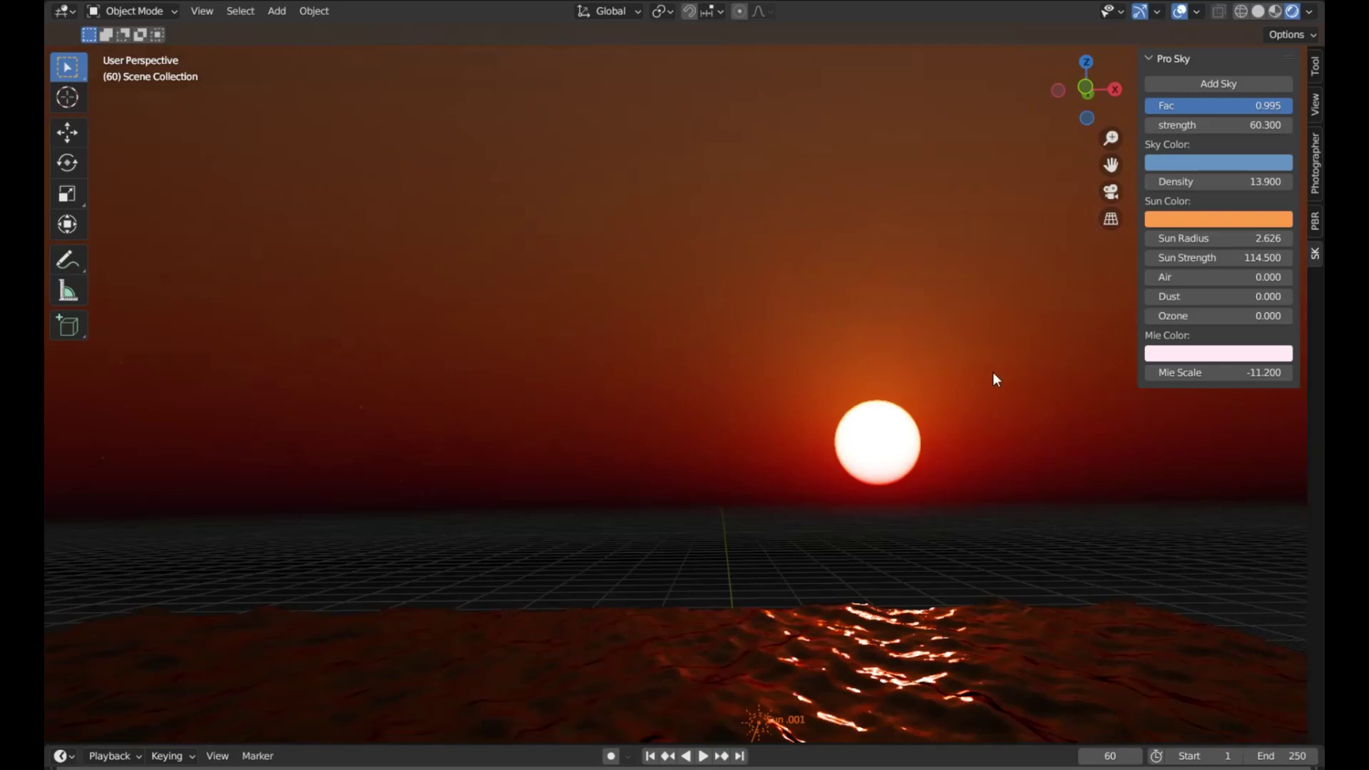
{"action": "left_click", "coordinate": [1218, 219]}
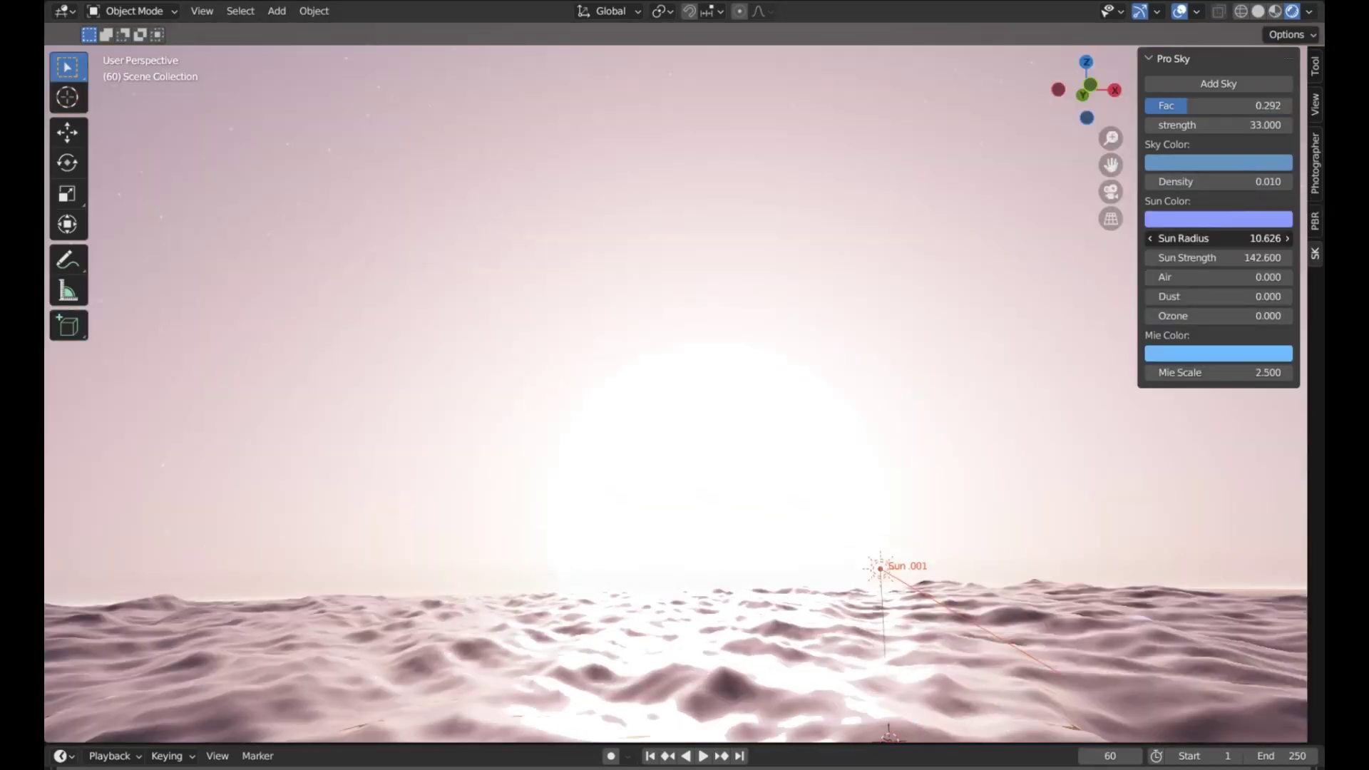
{"action": "mouse_move", "coordinate": [1215, 238]}
{"action": "left_mouse_down"}
{"action": "mouse_move", "coordinate": [1291, 238]}
{"action": "mouse_move", "coordinate": [1220, 238]}
{"action": "left_mouse_up"}
{"action": "left_click_drag", "start_coordinate": [1212, 181], "coordinate": [1290, 181]}
{"action": "middle_click_drag", "start_coordinate": [633, 275], "coordinate": [1183, 393]}
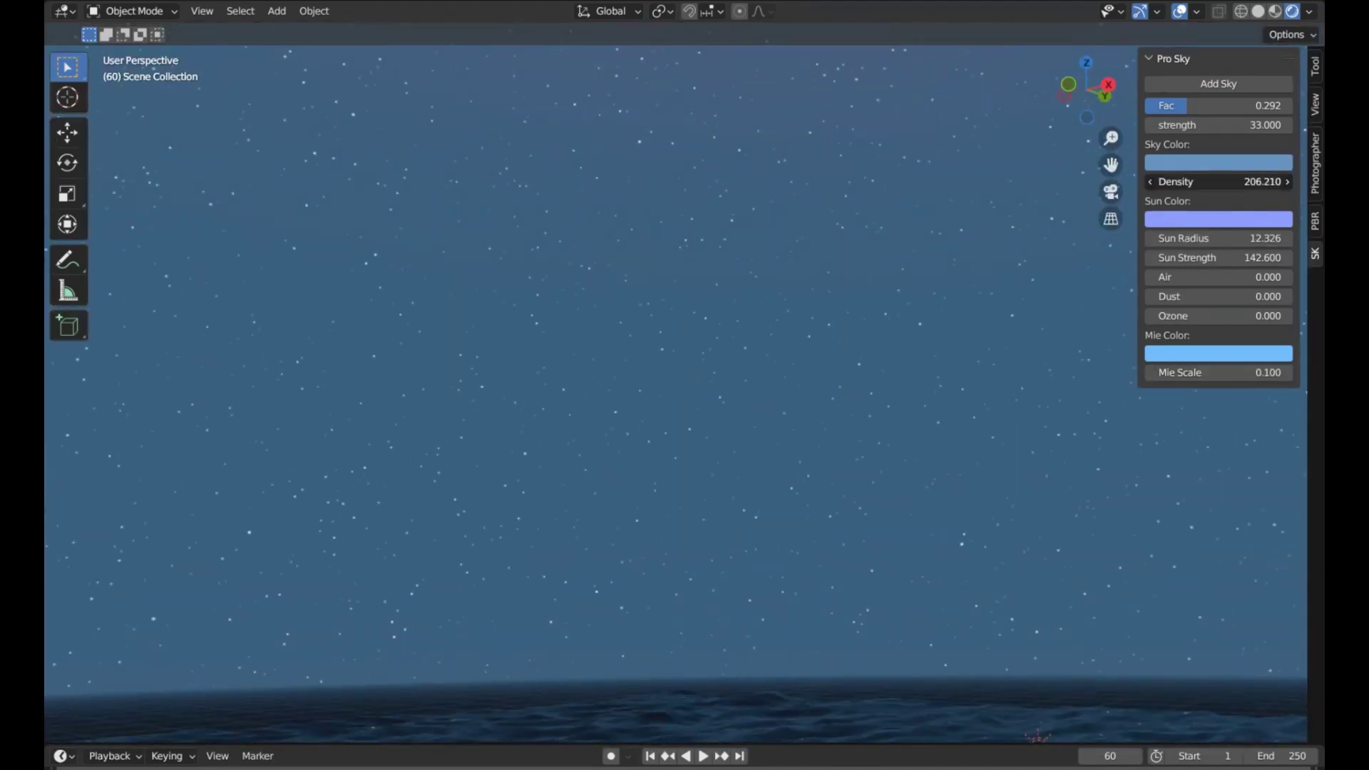
Vary sky density and strength to create a darker sunset, then brighten it again
{"action": "left_click_drag", "start_coordinate": [1276, 181], "coordinate": [1212, 181]}
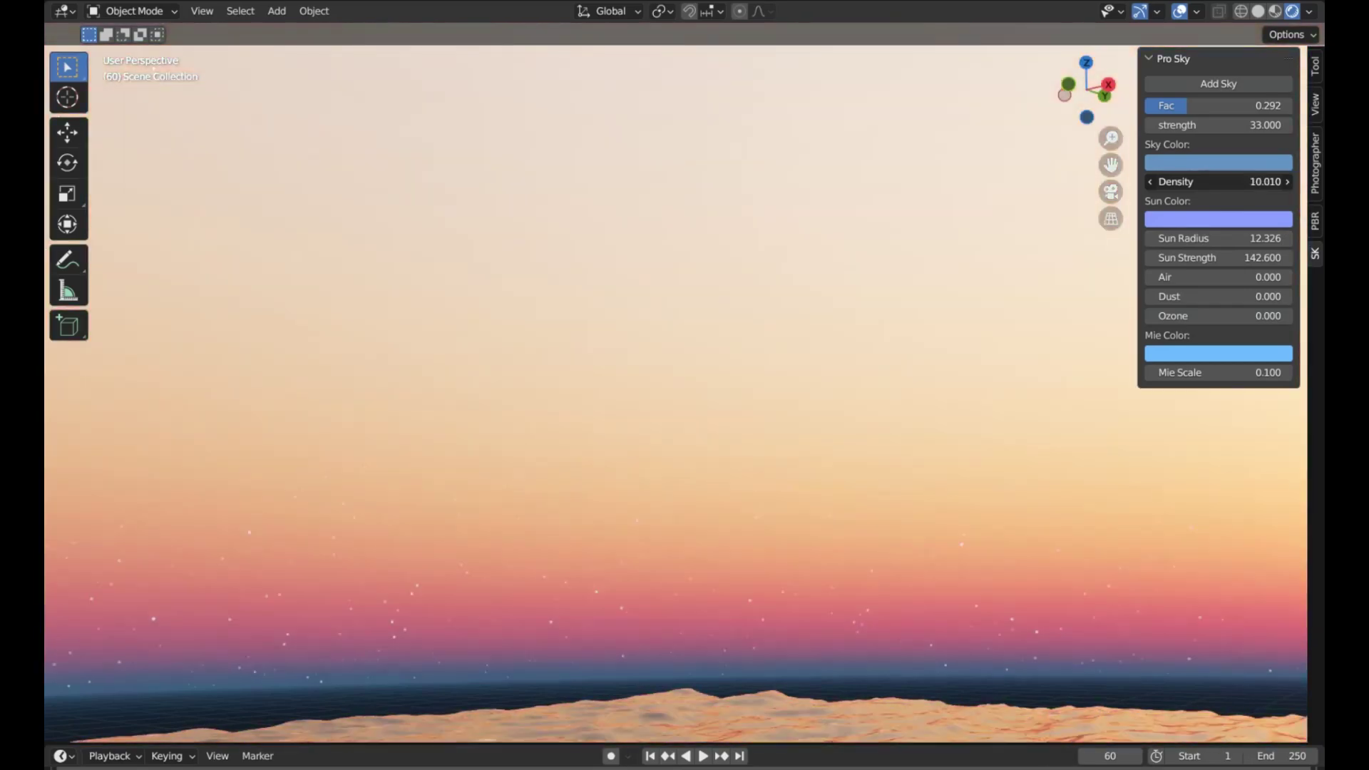
{"action": "middle_click_drag", "start_coordinate": [819, 356], "coordinate": [335, 280]}
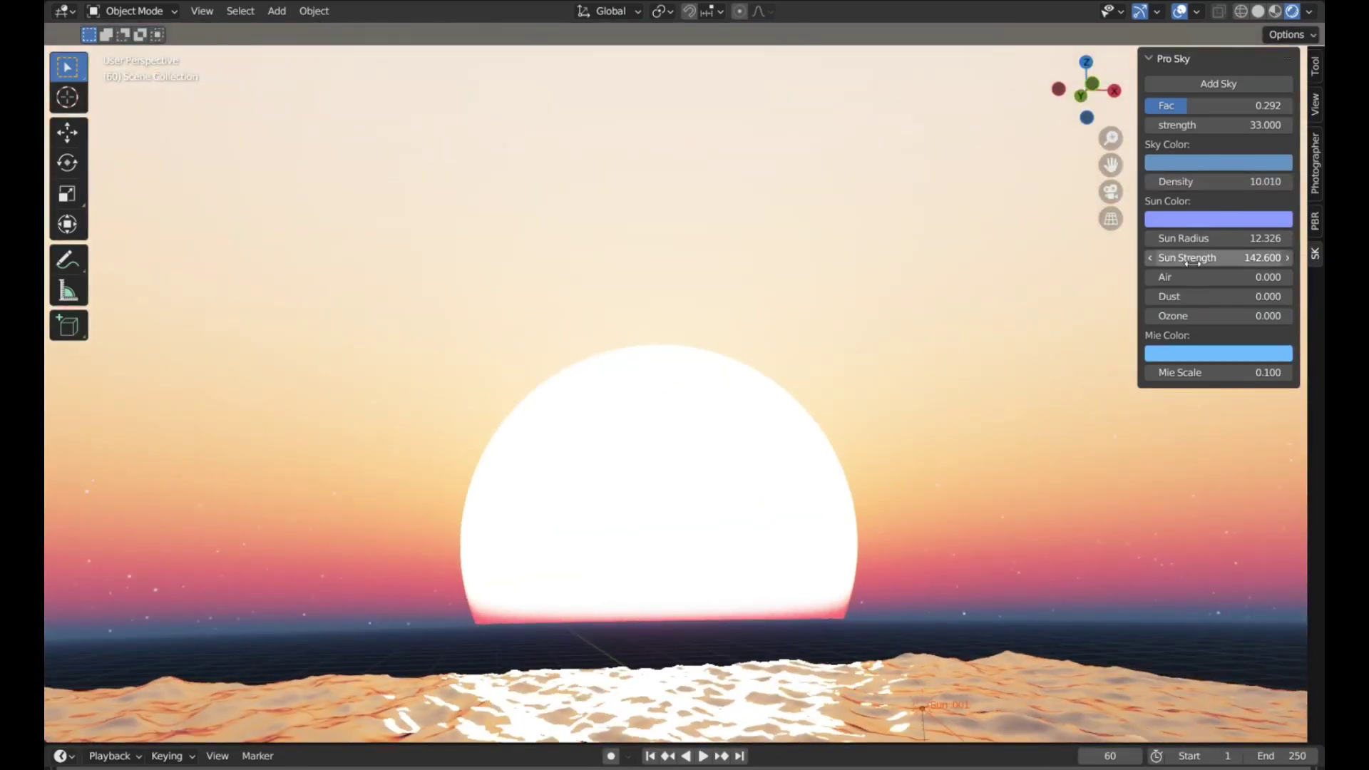
{"action": "left_click_drag", "start_coordinate": [1219, 124], "coordinate": [1133, 125]}
{"action": "left_click_drag", "start_coordinate": [1235, 189], "coordinate": [1340, 189]}
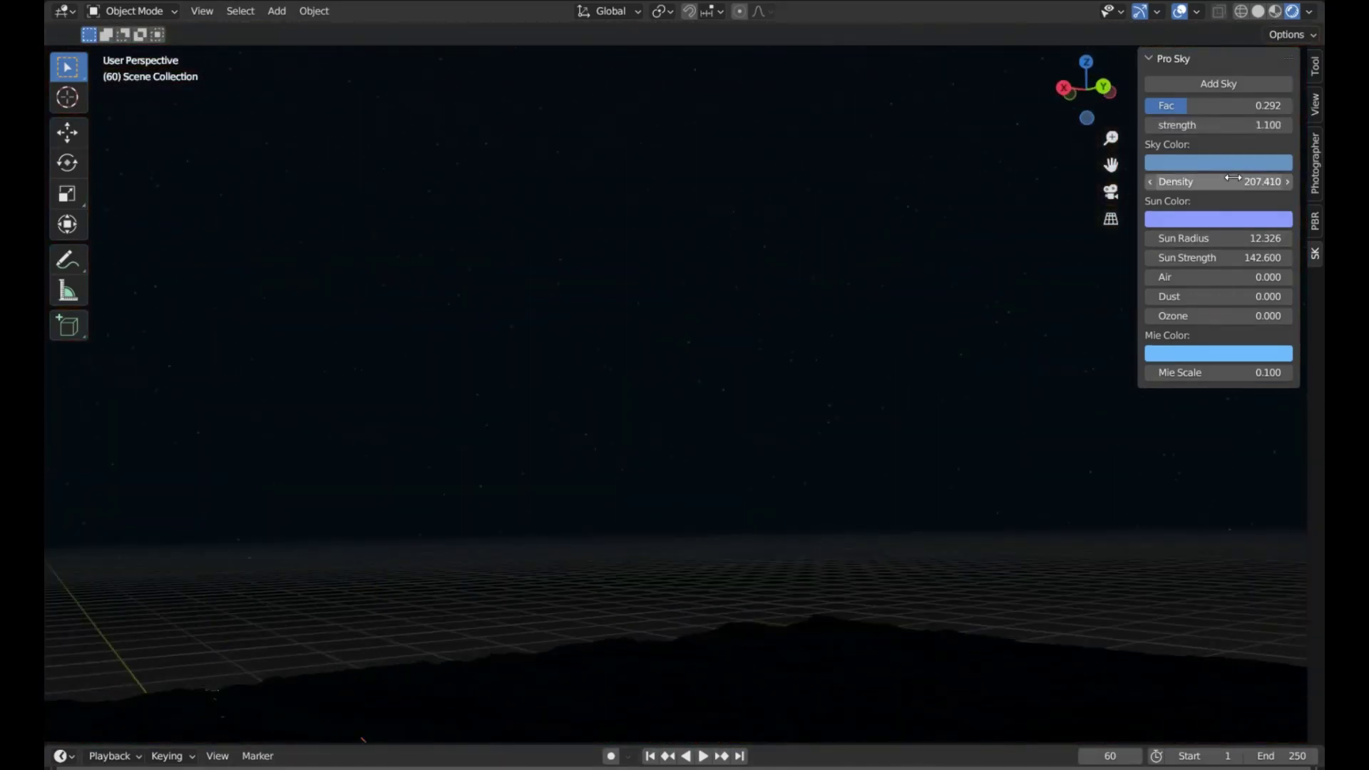
{"action": "left_click_drag", "start_coordinate": [1229, 125], "coordinate": [1283, 125]}
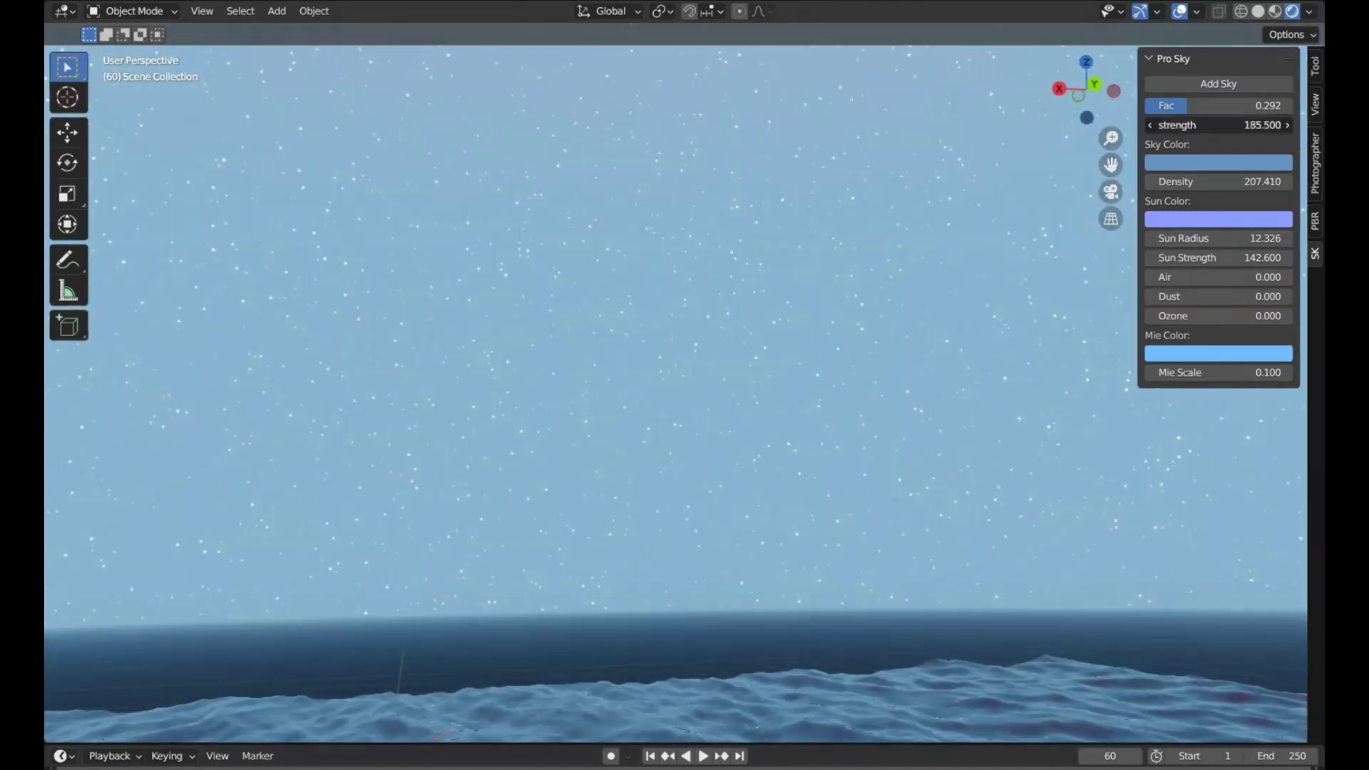
Set sky strength 81.200, lower density for pink haze, sun radius 8.526, factor about 0.8
{"action": "left_click_drag", "start_coordinate": [1219, 125], "coordinate": [1165, 106]}
{"action": "left_click_drag", "start_coordinate": [1219, 182], "coordinate": [1169, 181]}
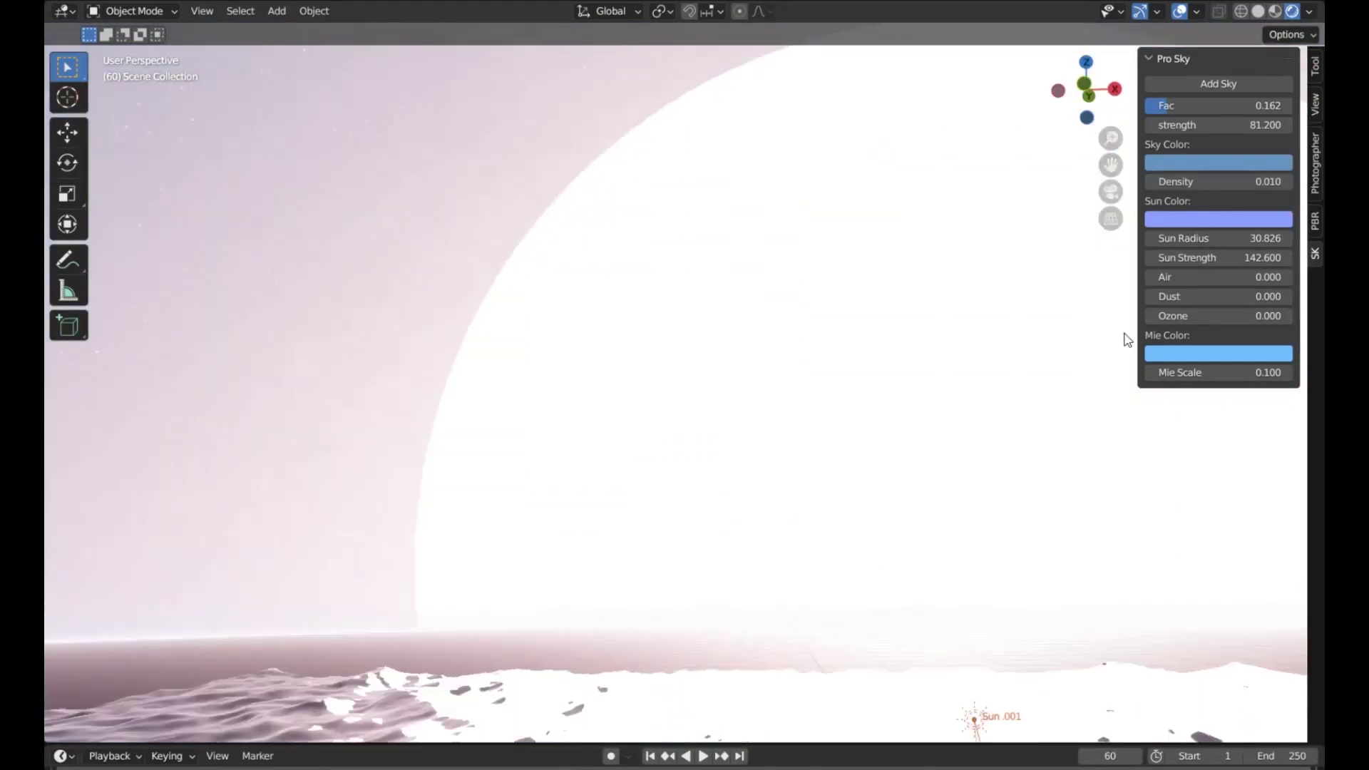
{"action": "left_click_drag", "start_coordinate": [1226, 238], "coordinate": [1205, 238]}
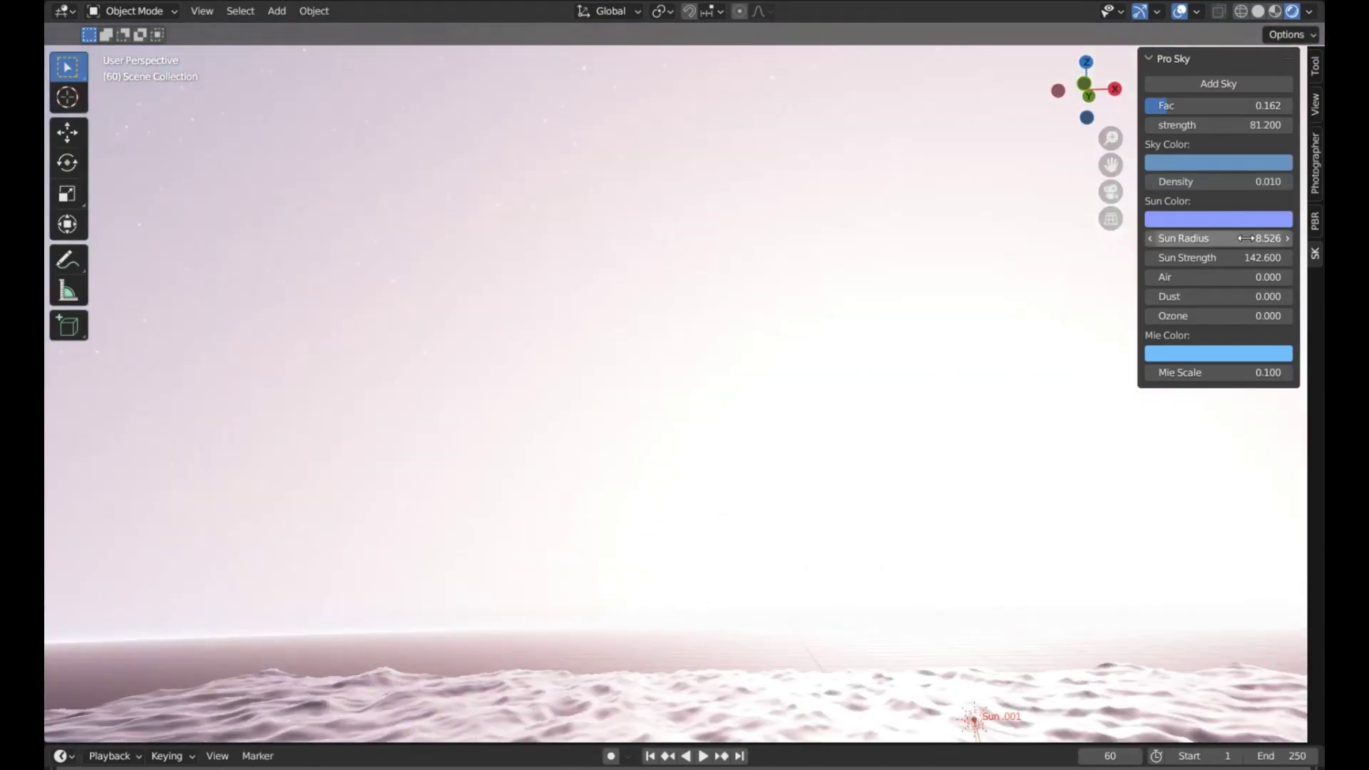
{"action": "left_click_drag", "start_coordinate": [1169, 106], "coordinate": [1262, 105]}
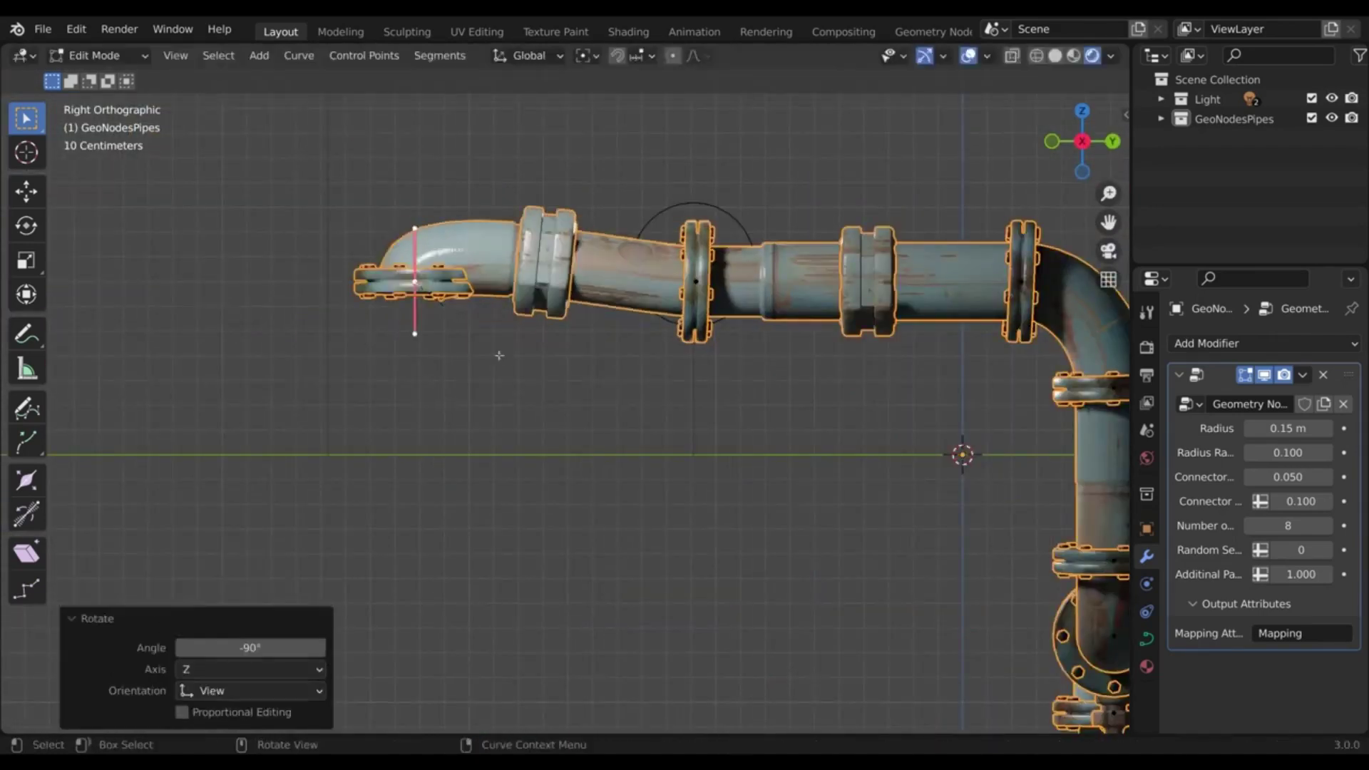
Move the pipe's end point, extrude a vertical segment, and adjust the pipe modifier value
{"action": "key", "text": "g"}
{"action": "left_click", "coordinate": [664, 443]}
{"action": "key", "text": "e"}
{"action": "key", "text": "z"}
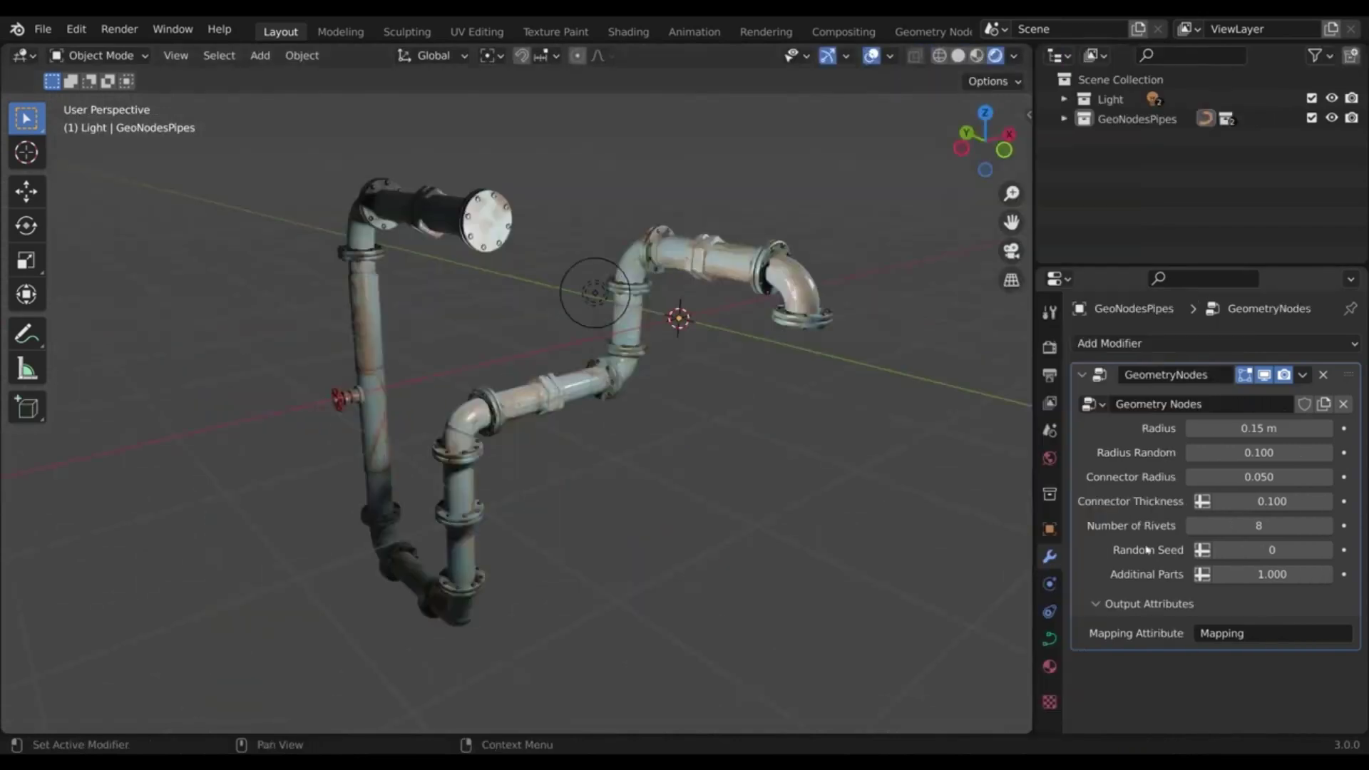
{"action": "mouse_move", "coordinate": [1302, 430]}
{"action": "left_mouse_down"}
{"action": "mouse_move", "coordinate": [1240, 430]}
{"action": "mouse_move", "coordinate": [1325, 430]}
{"action": "left_mouse_up"}
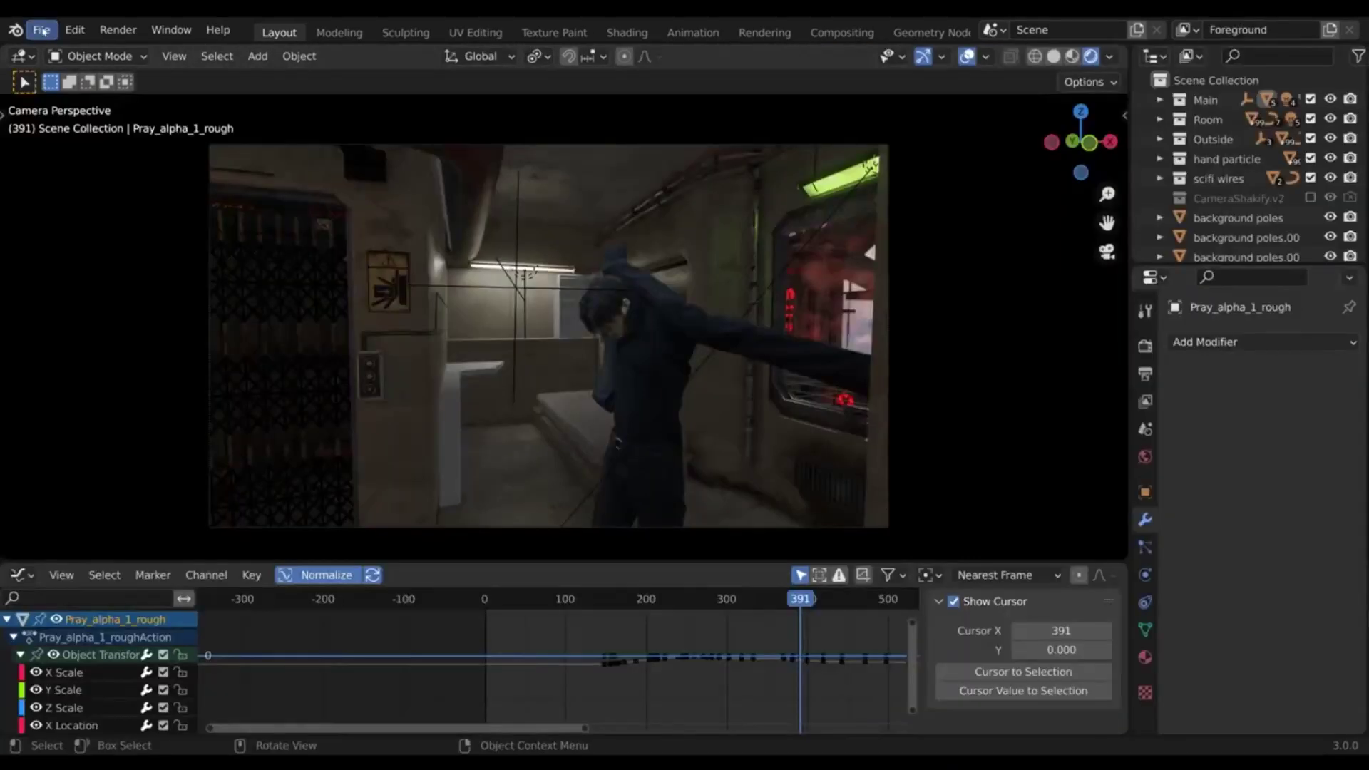
Append a collection from another blend file's Collection folder into the scene
{"action": "left_click", "coordinate": [41, 28]}
{"action": "left_click", "coordinate": [187, 246]}
{"action": "double_click", "coordinate": [235, 131]}
{"action": "left_click", "coordinate": [256, 105]}
{"action": "left_click", "coordinate": [944, 739]}
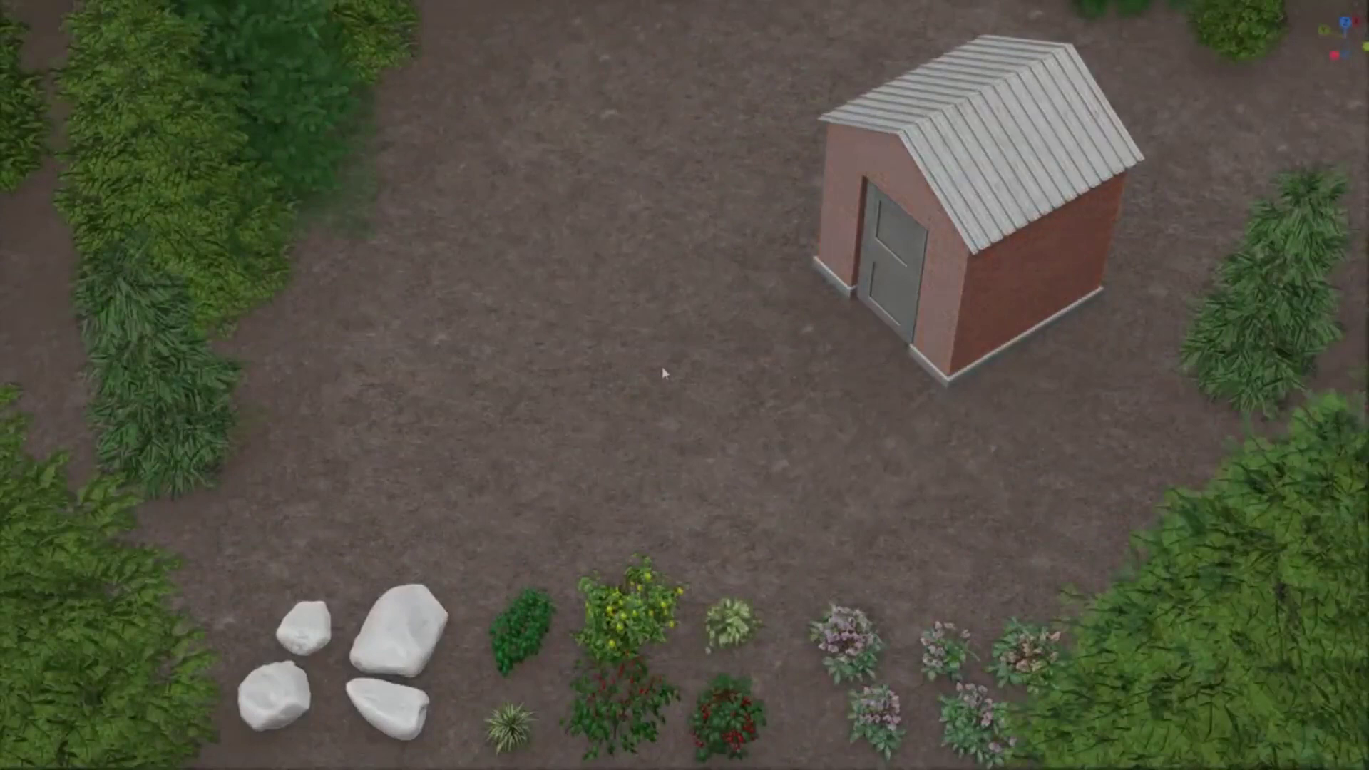
In the CLICKR panel, use the sample plants as sources and place three random plants by the shed
{"action": "key", "text": "n"}
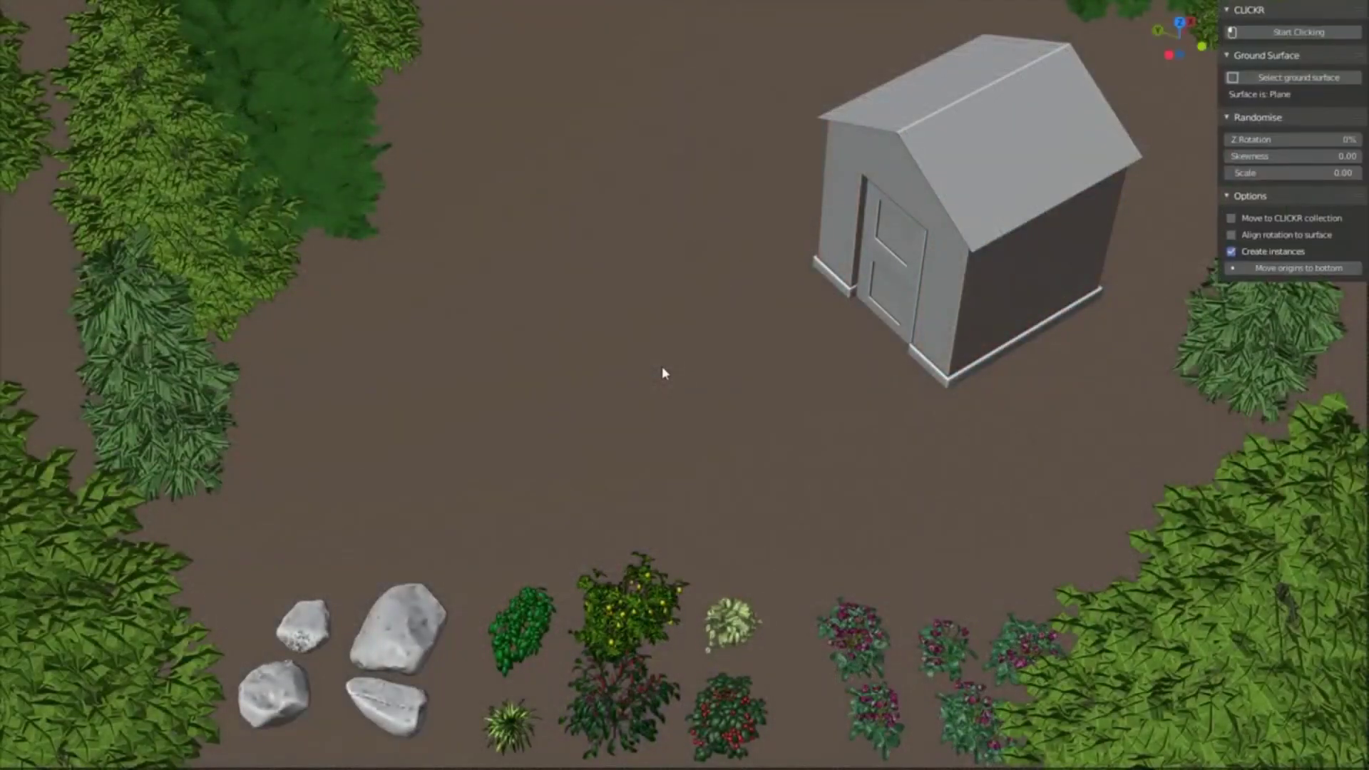
{"action": "left_click_drag", "start_coordinate": [492, 508], "coordinate": [760, 768]}
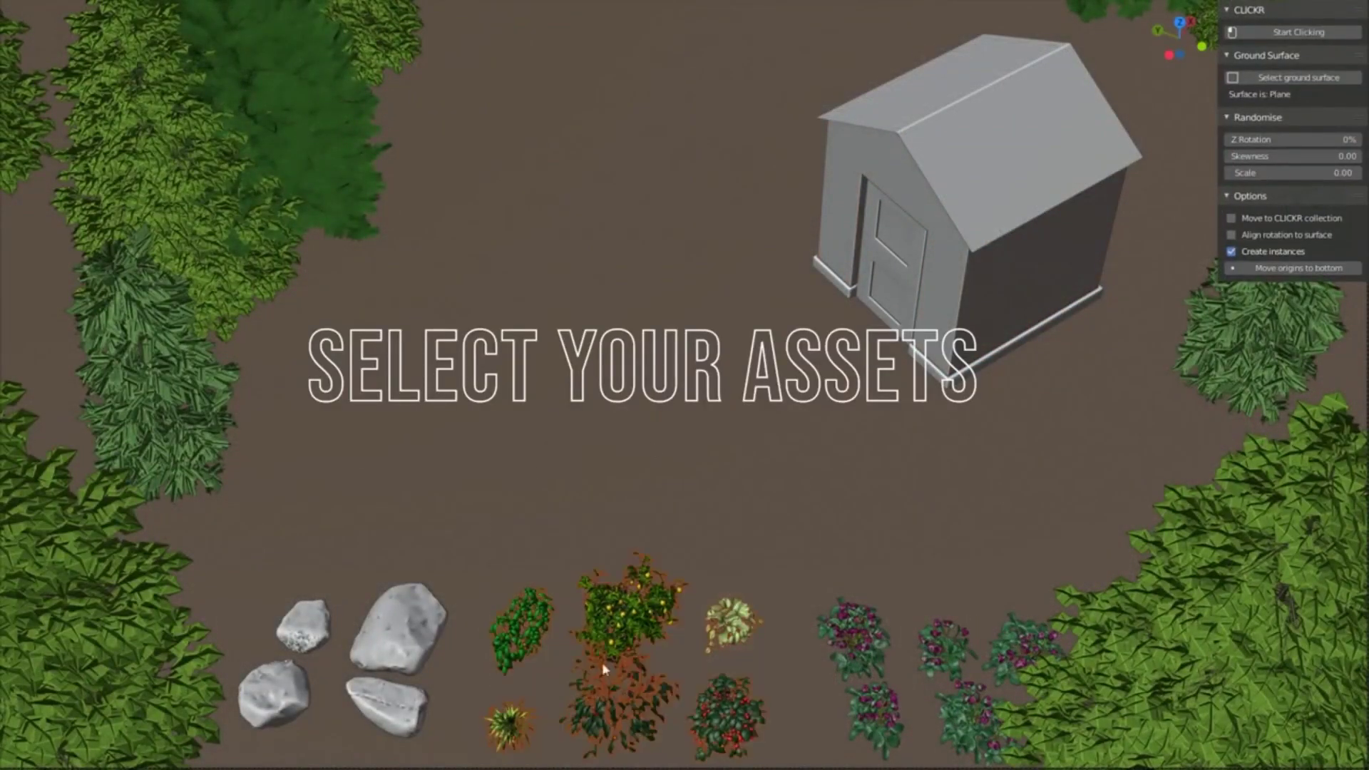
{"action": "left_click", "coordinate": [1270, 31]}
{"action": "left_click", "coordinate": [496, 387]}
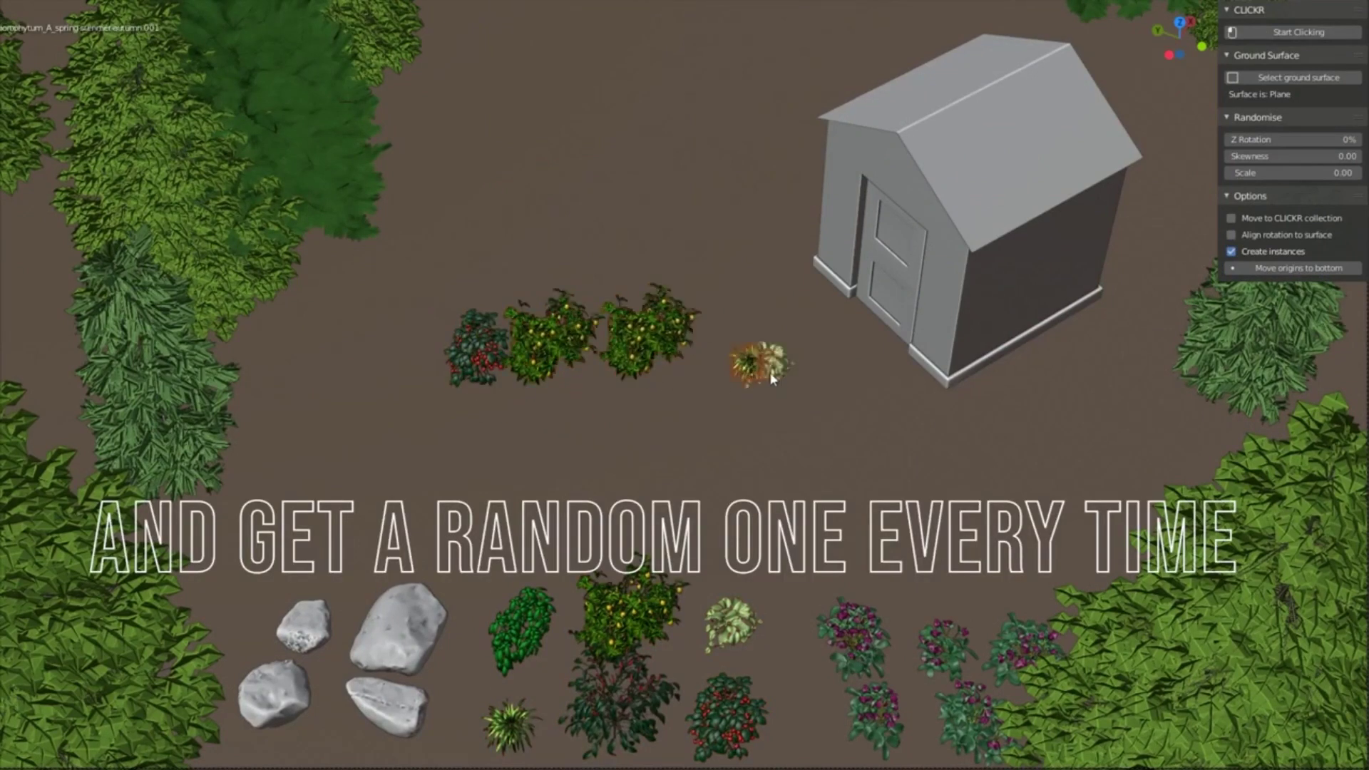
{"action": "left_click", "coordinate": [832, 369]}
{"action": "left_click_drag", "start_coordinate": [585, 438], "coordinate": [627, 482]}
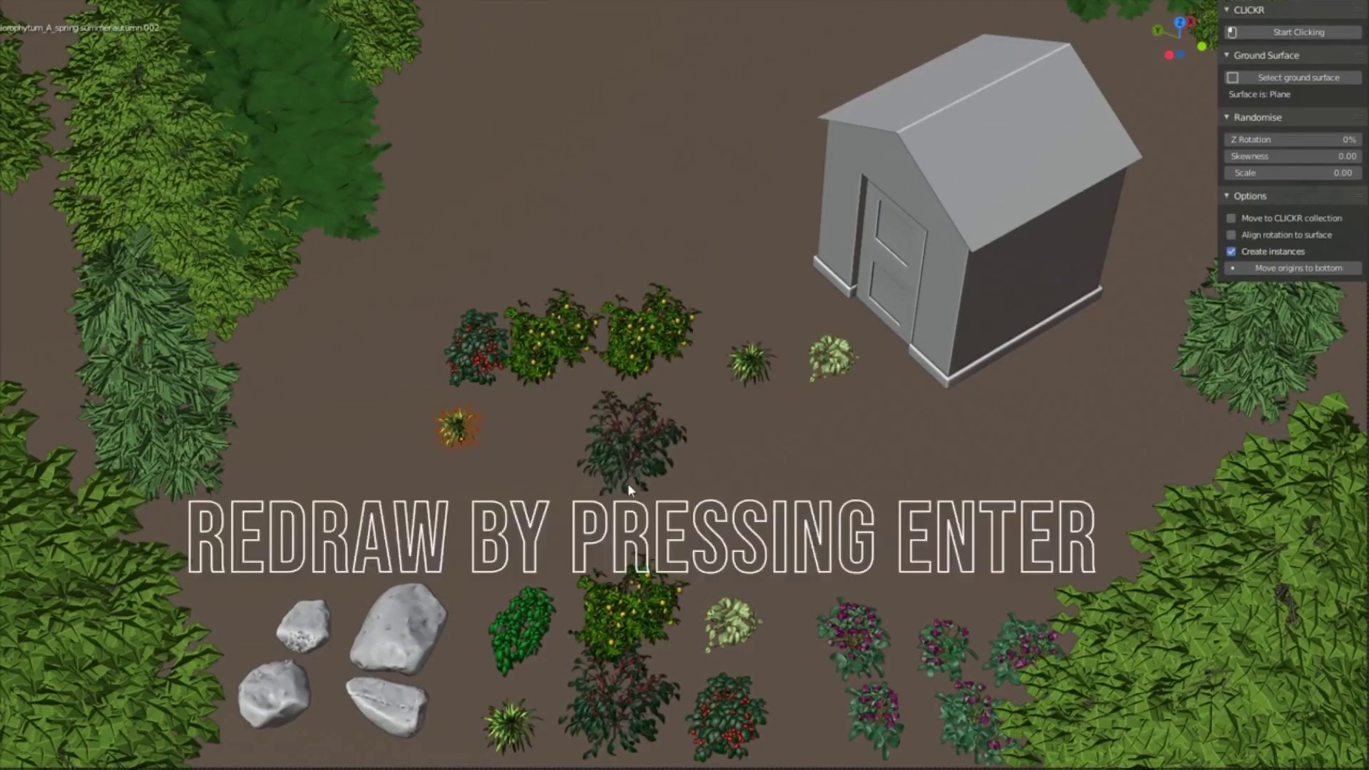
Redraw the placed plant as other random assets, then delete all the test plants
{"action": "key", "text": "Return"}
{"action": "key", "text": "Return"}
{"action": "key", "text": "Return"}
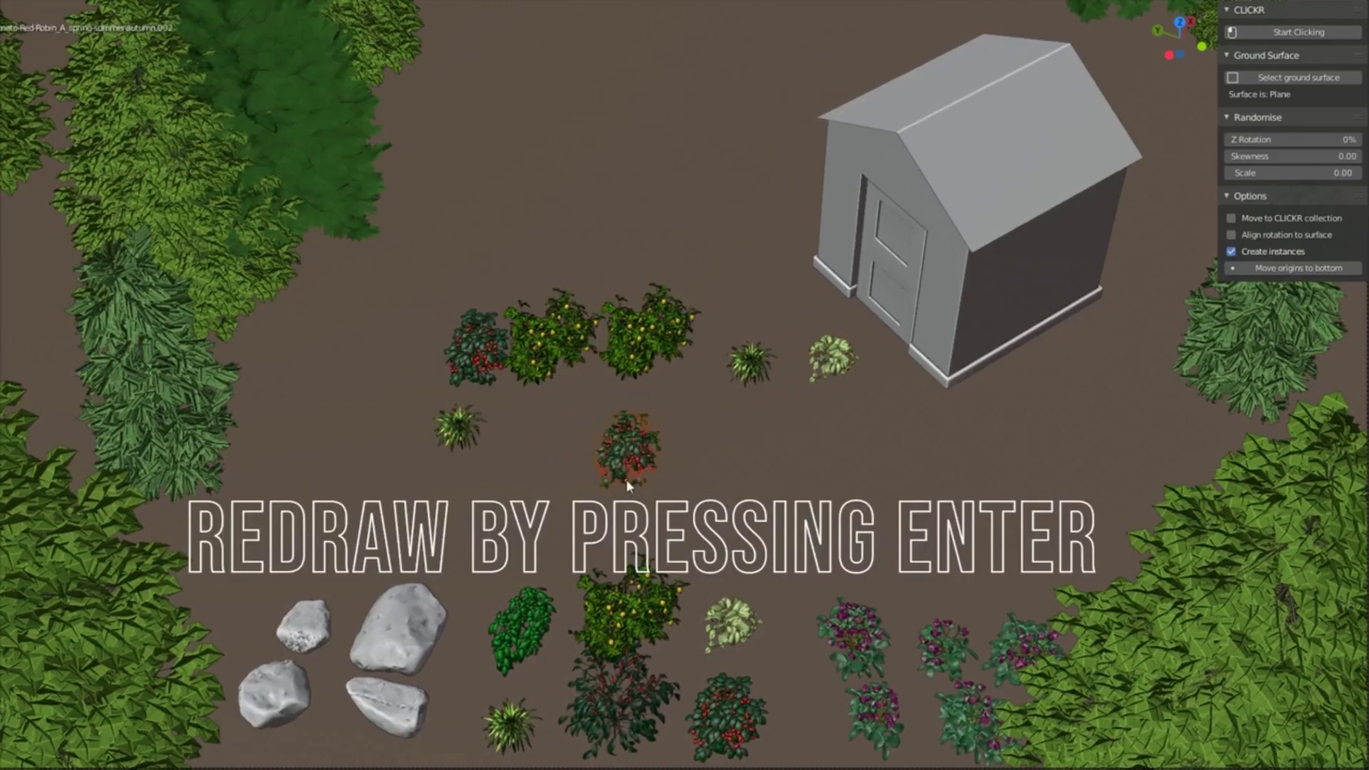
{"action": "key", "text": "Return"}
{"action": "key", "text": "Return"}
{"action": "key", "text": "Return"}
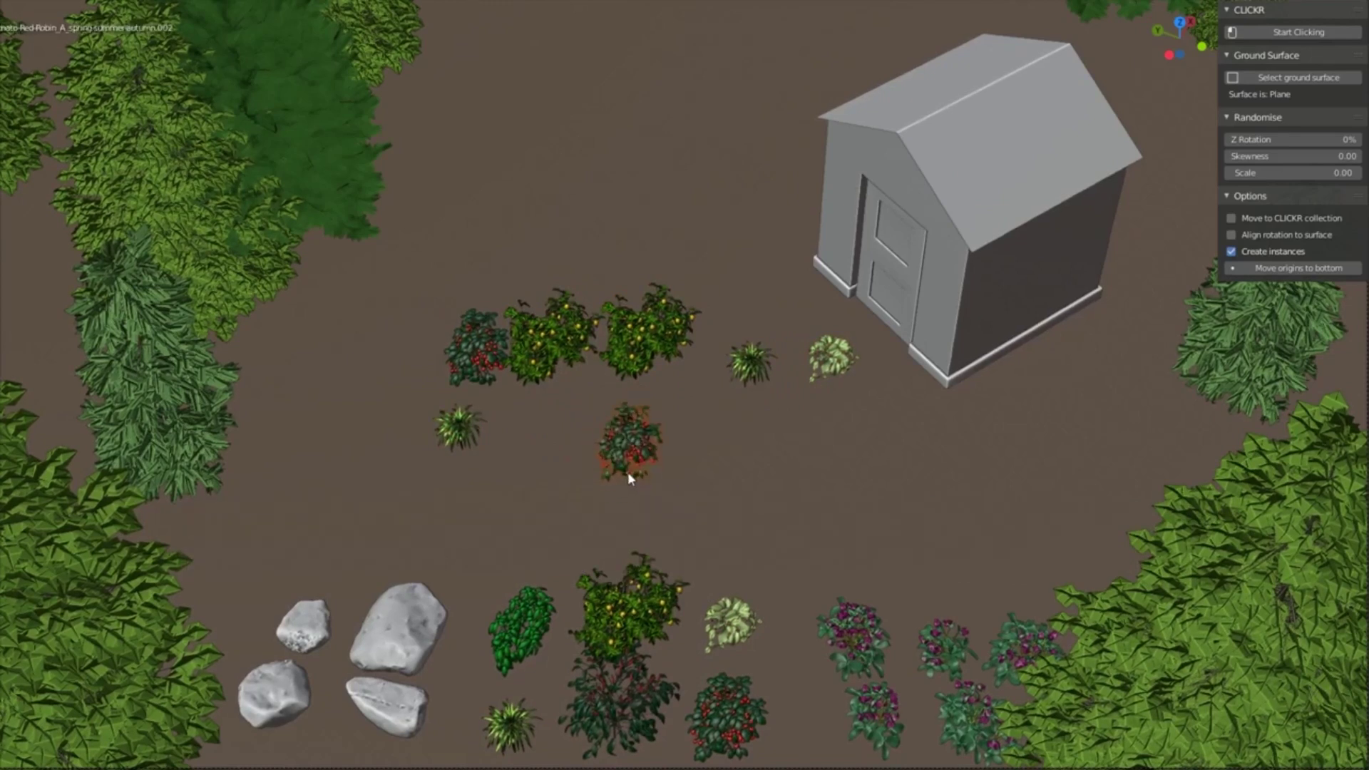
{"action": "key", "text": "ctrl+z"}
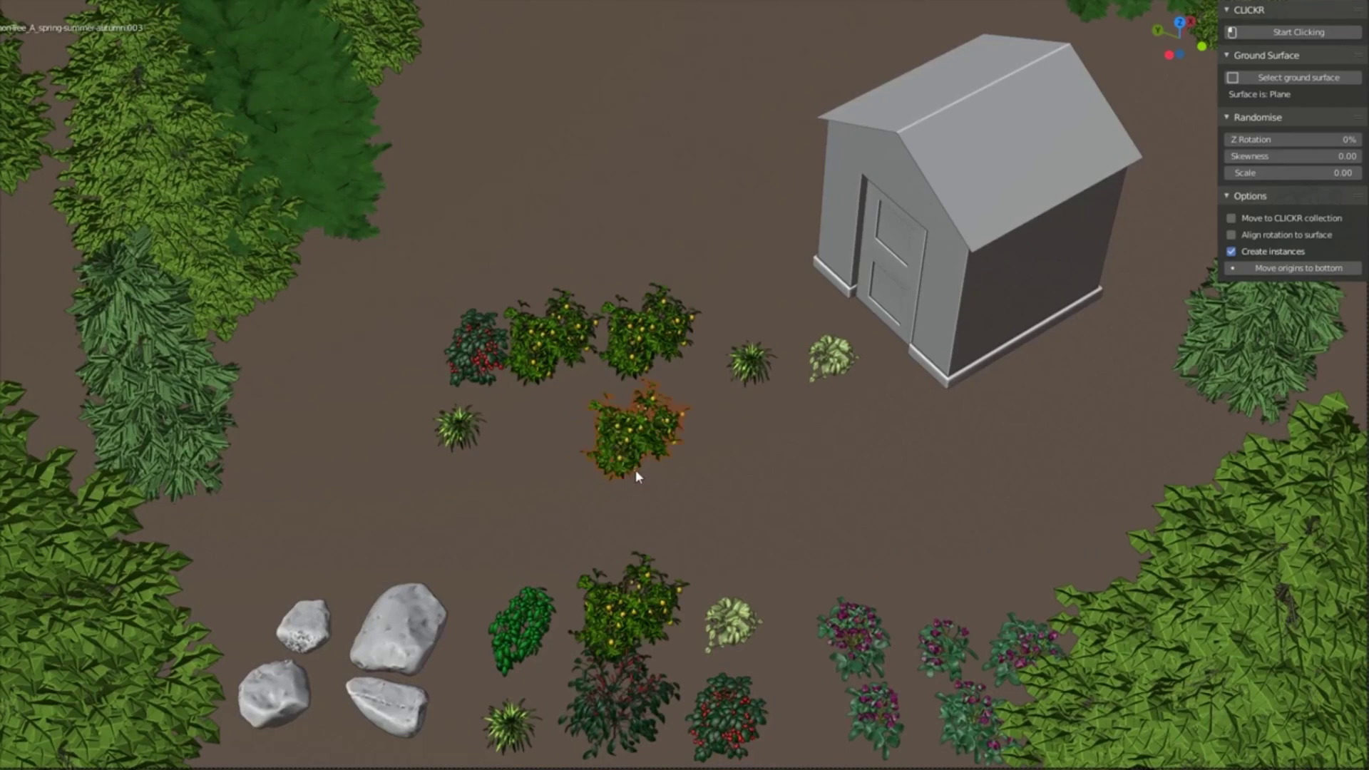
{"action": "key", "text": "Delete"}
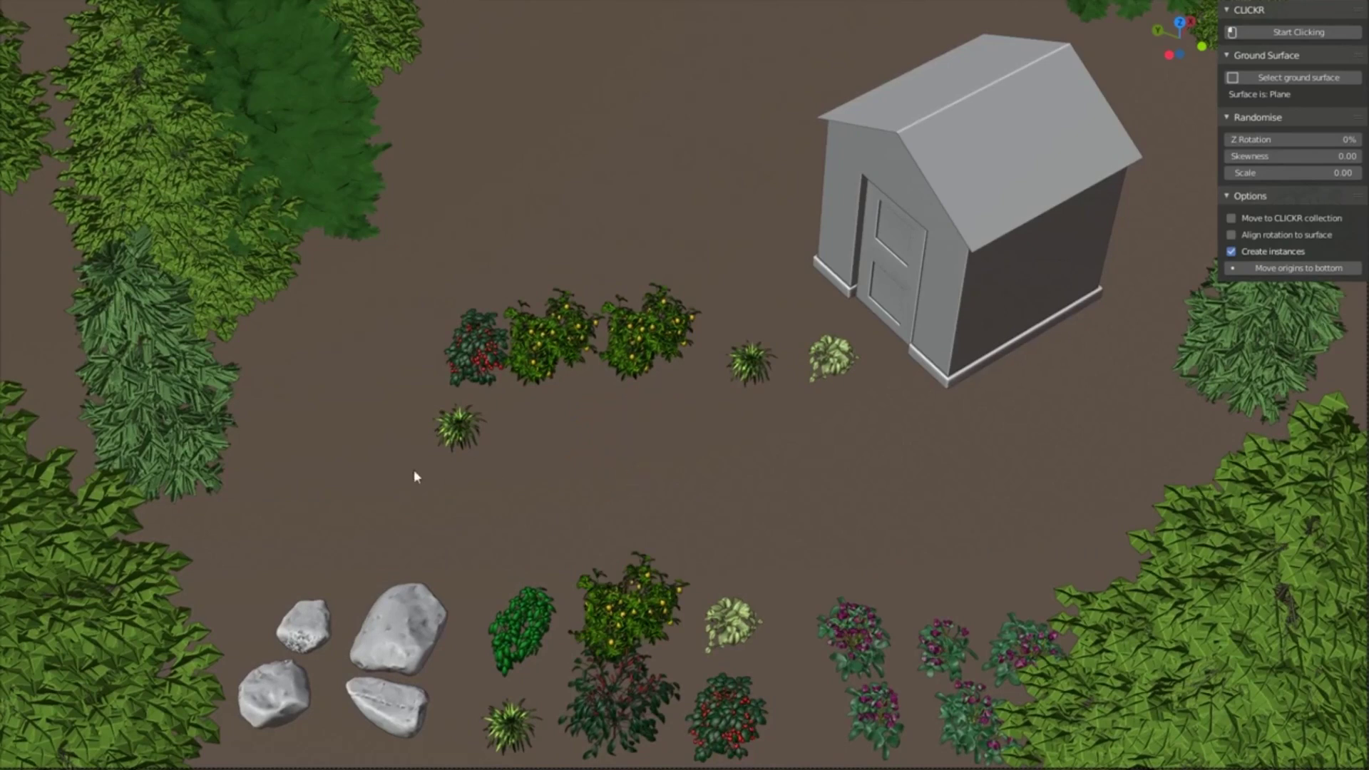
{"action": "left_click_drag", "start_coordinate": [415, 476], "coordinate": [921, 305]}
{"action": "key", "text": "Delete"}
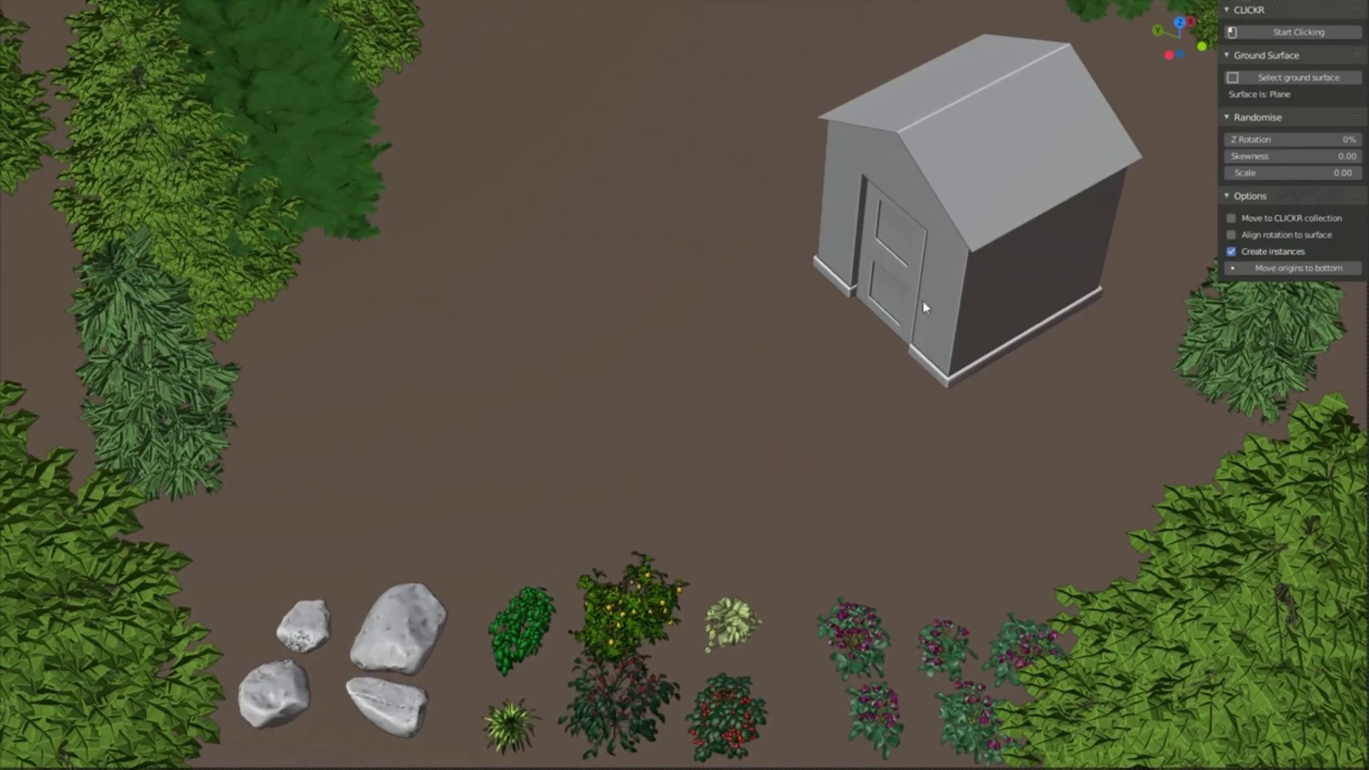
With Z Rotation at 100%, place six purple flowering plants around the shed, then delete them
{"action": "left_click_drag", "start_coordinate": [1256, 140], "coordinate": [1355, 140]}
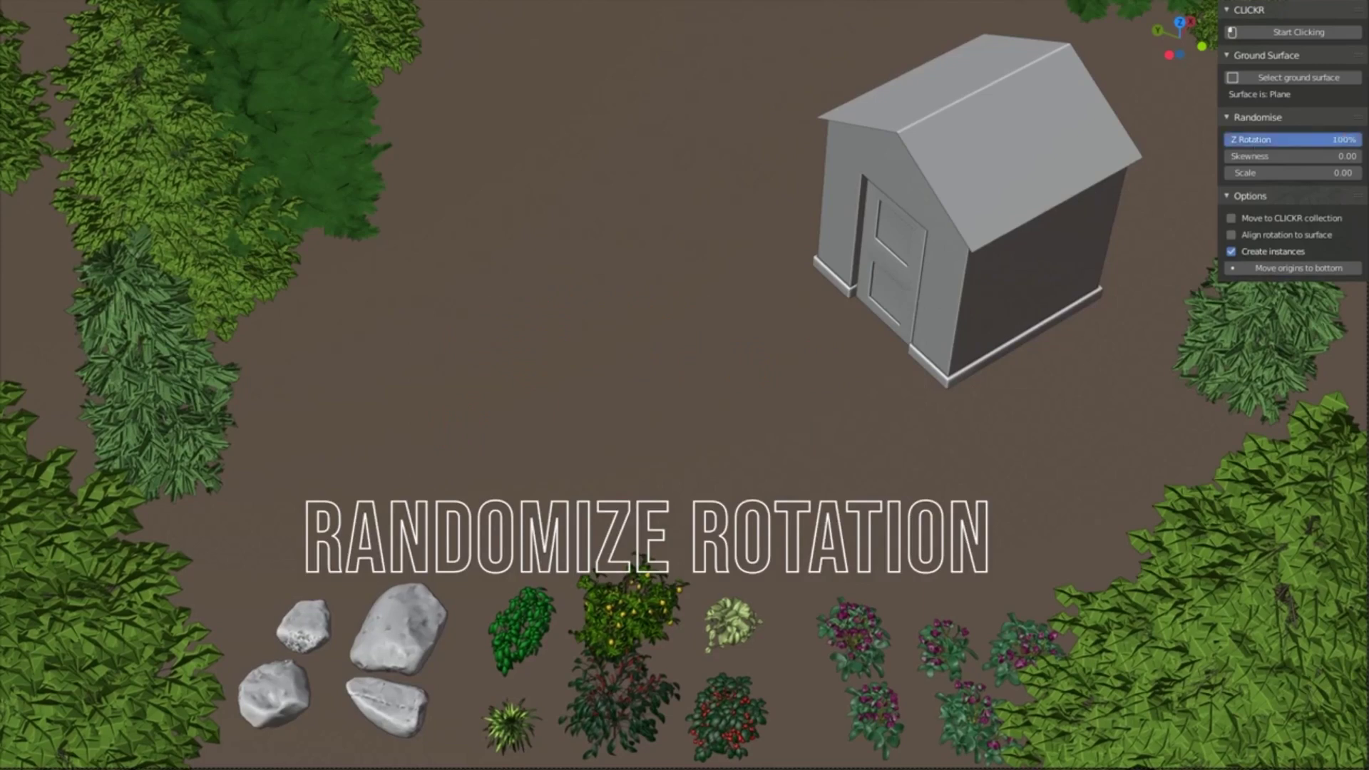
{"action": "left_click", "coordinate": [866, 630]}
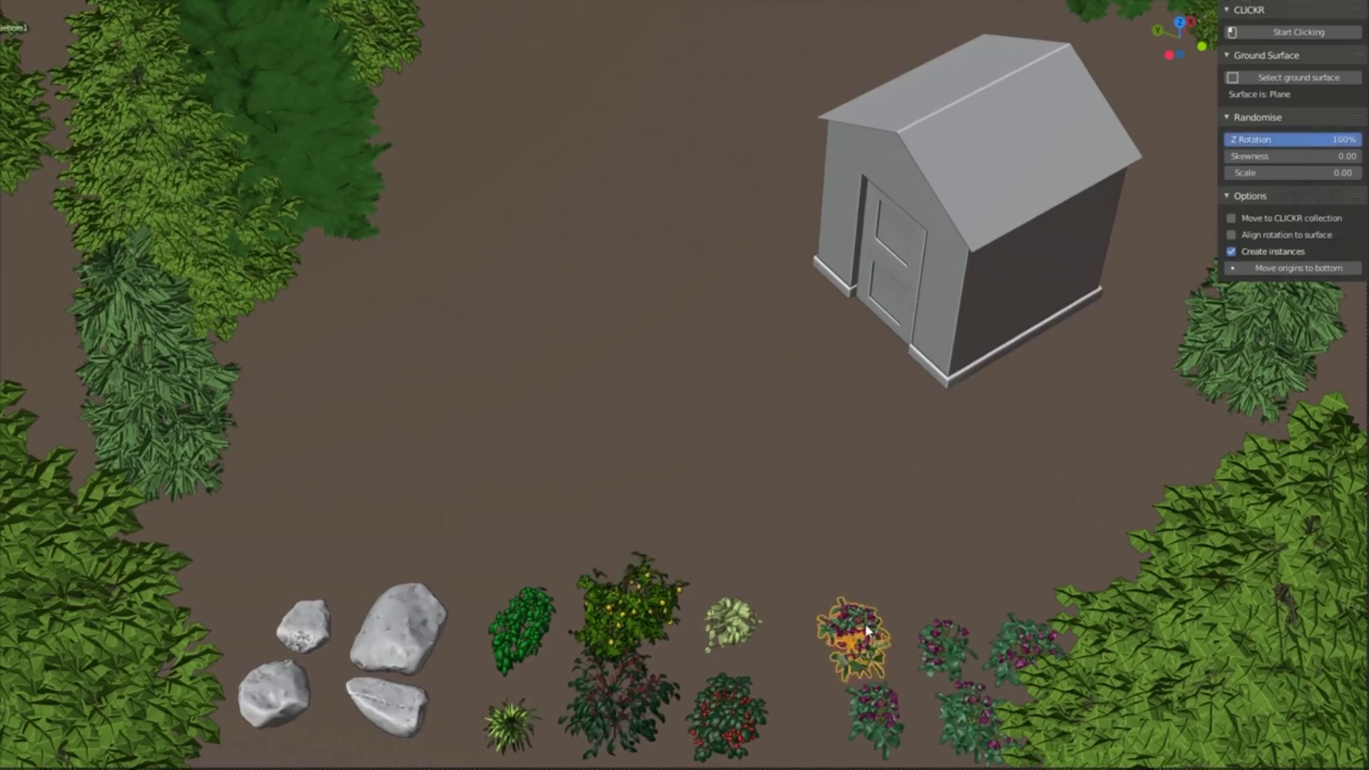
{"action": "left_click", "coordinate": [1276, 32]}
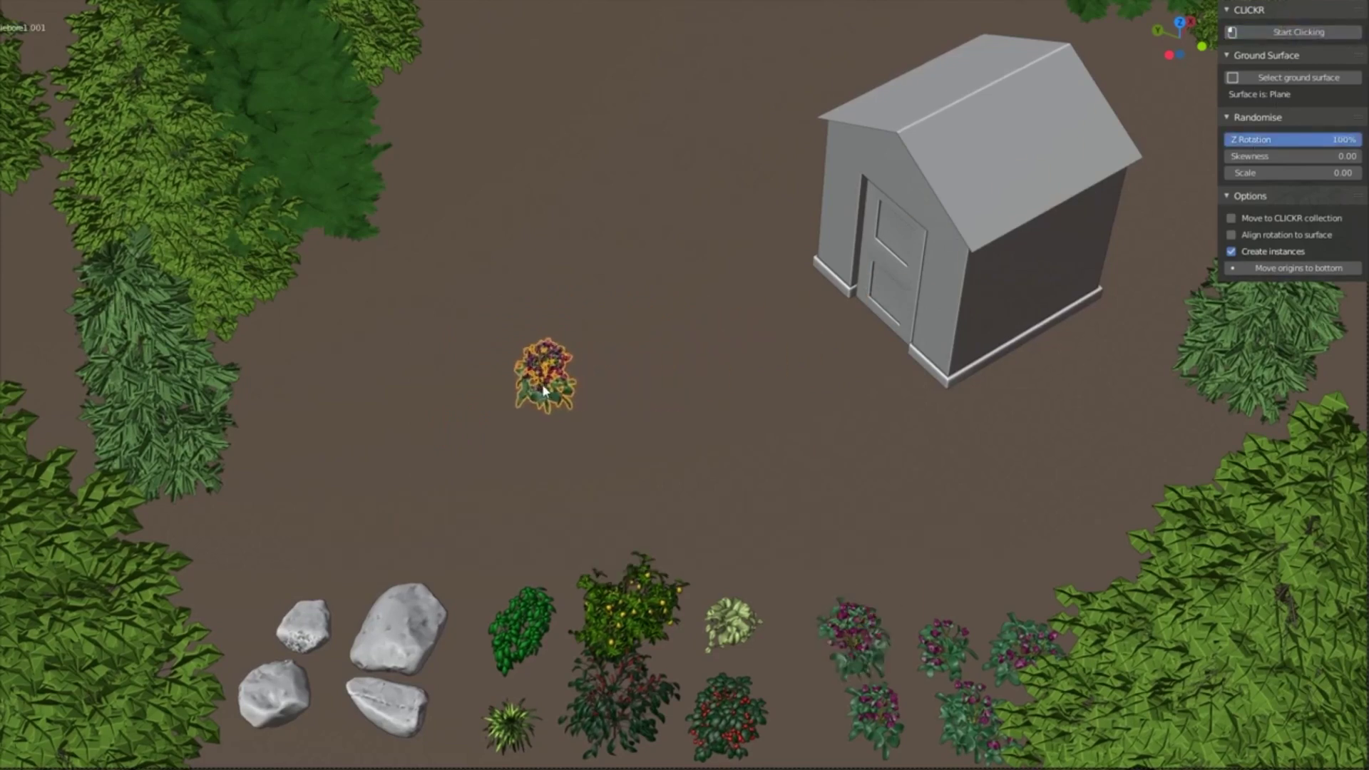
{"action": "left_click", "coordinate": [609, 382]}
{"action": "left_click", "coordinate": [678, 384]}
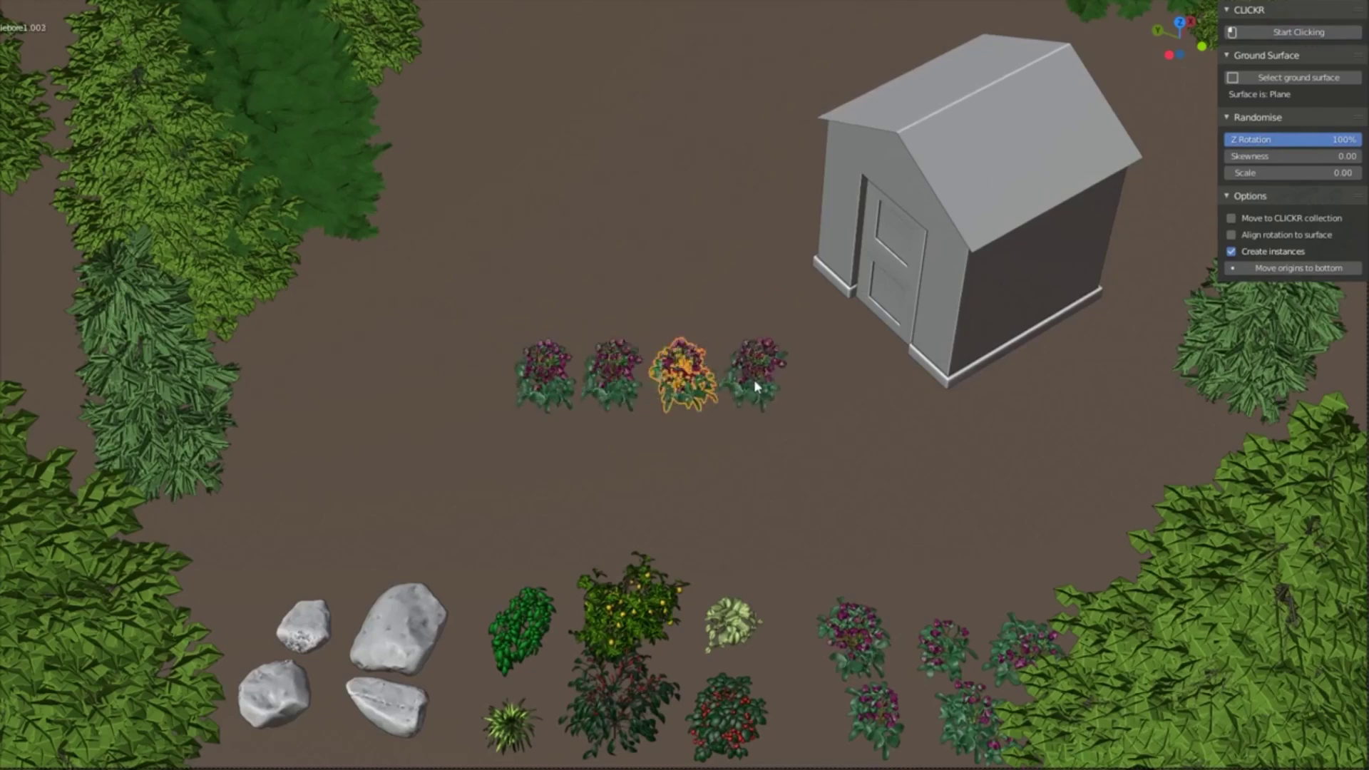
{"action": "left_click", "coordinate": [759, 381]}
{"action": "left_click", "coordinate": [829, 399]}
{"action": "left_click", "coordinate": [777, 472]}
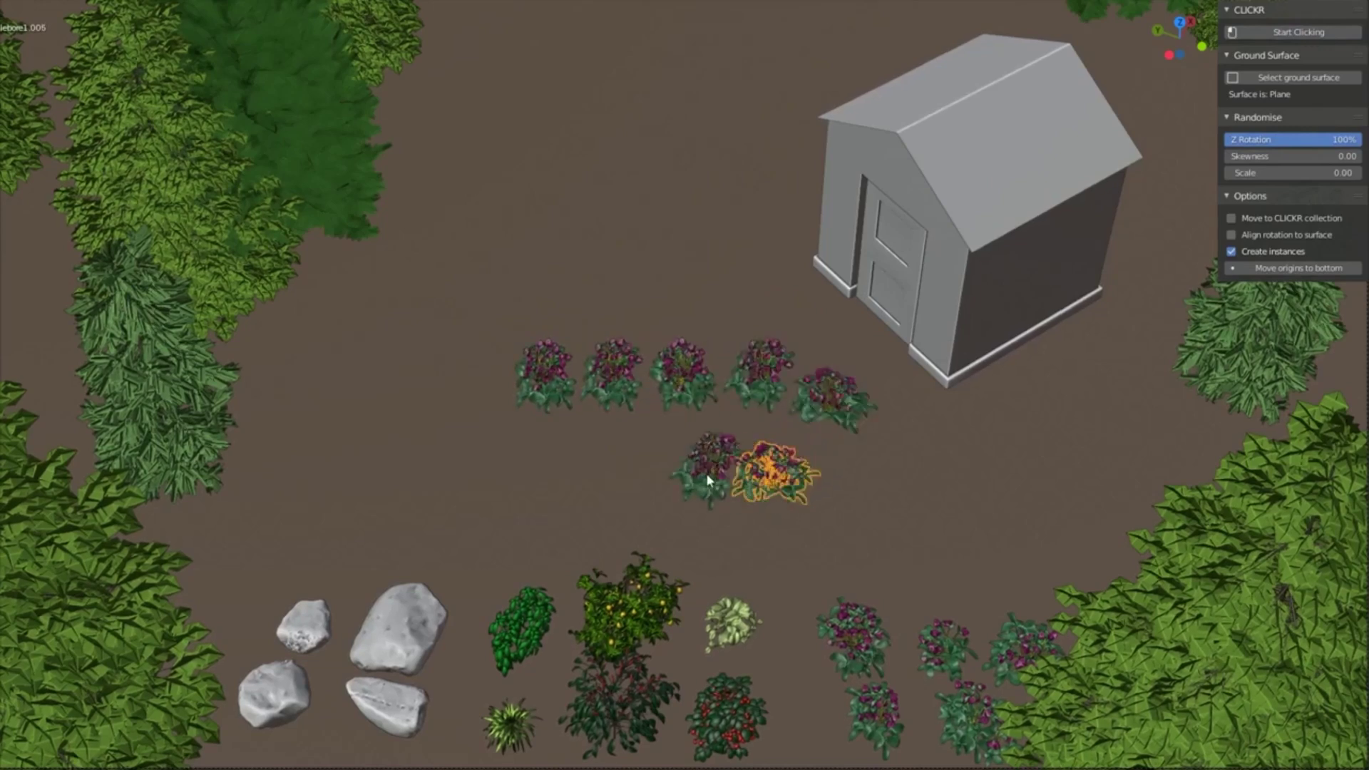
{"action": "left_click", "coordinate": [673, 473]}
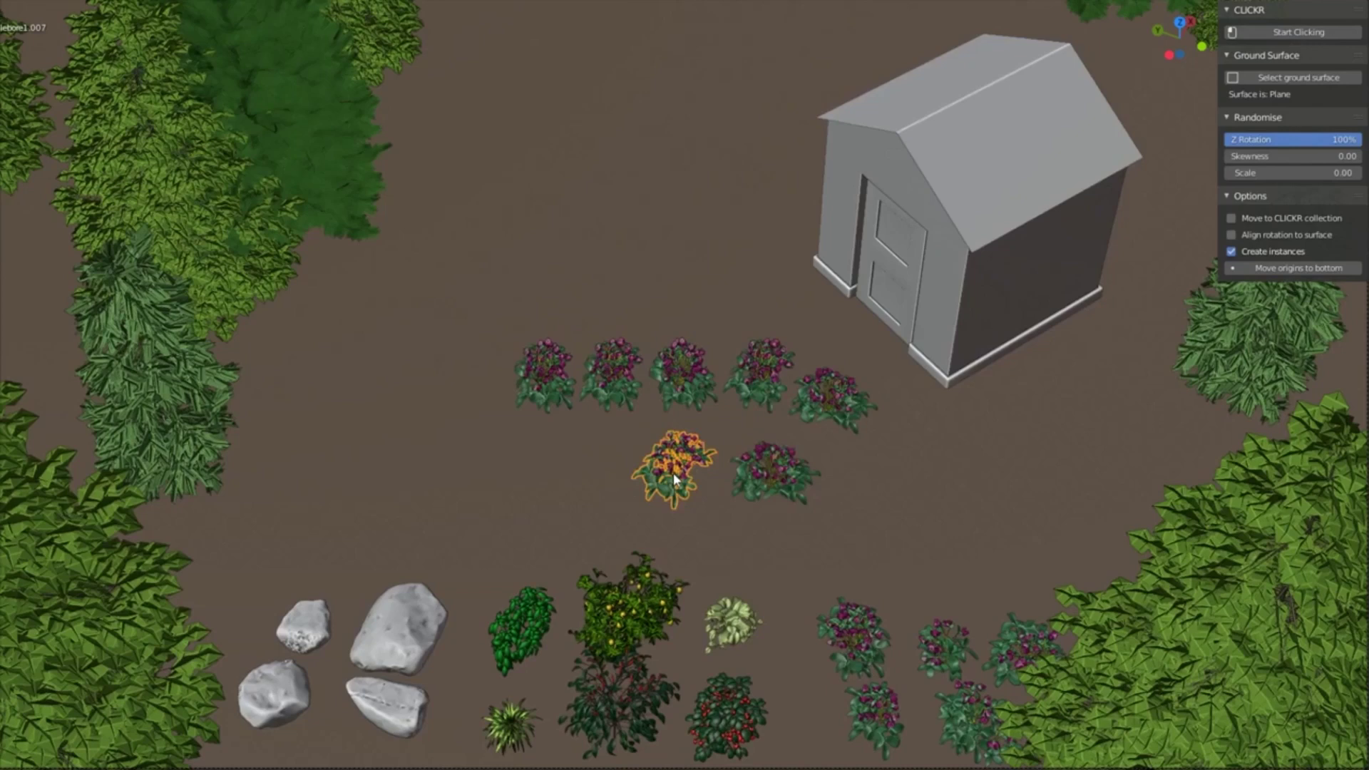
{"action": "left_click_drag", "start_coordinate": [443, 328], "coordinate": [830, 481]}
{"action": "key", "text": "Delete"}
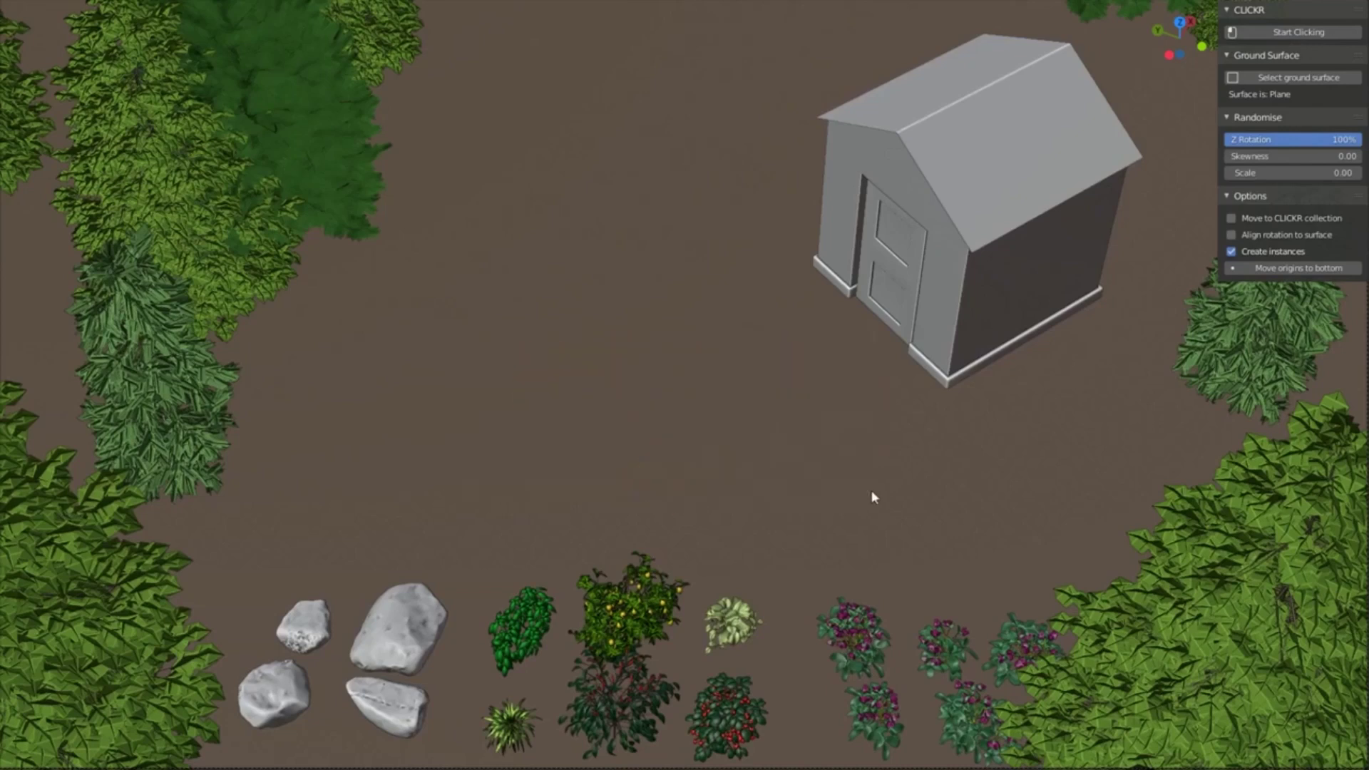
Set Z Rotation 0% and Skewness 1.00, then place seven skewed tall tree copies
{"action": "left_click_drag", "start_coordinate": [1284, 145], "coordinate": [1358, 157]}
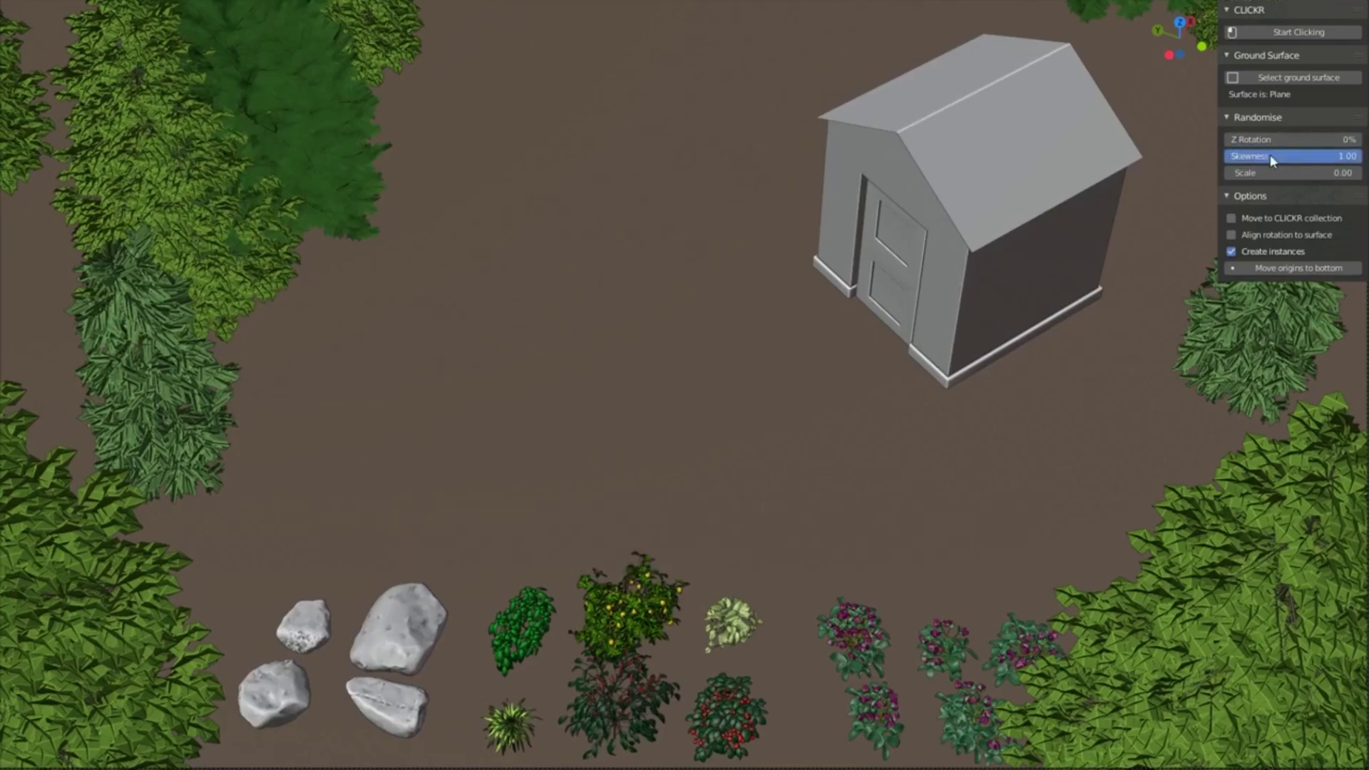
{"action": "left_click", "coordinate": [151, 436]}
{"action": "left_click", "coordinate": [1297, 32]}
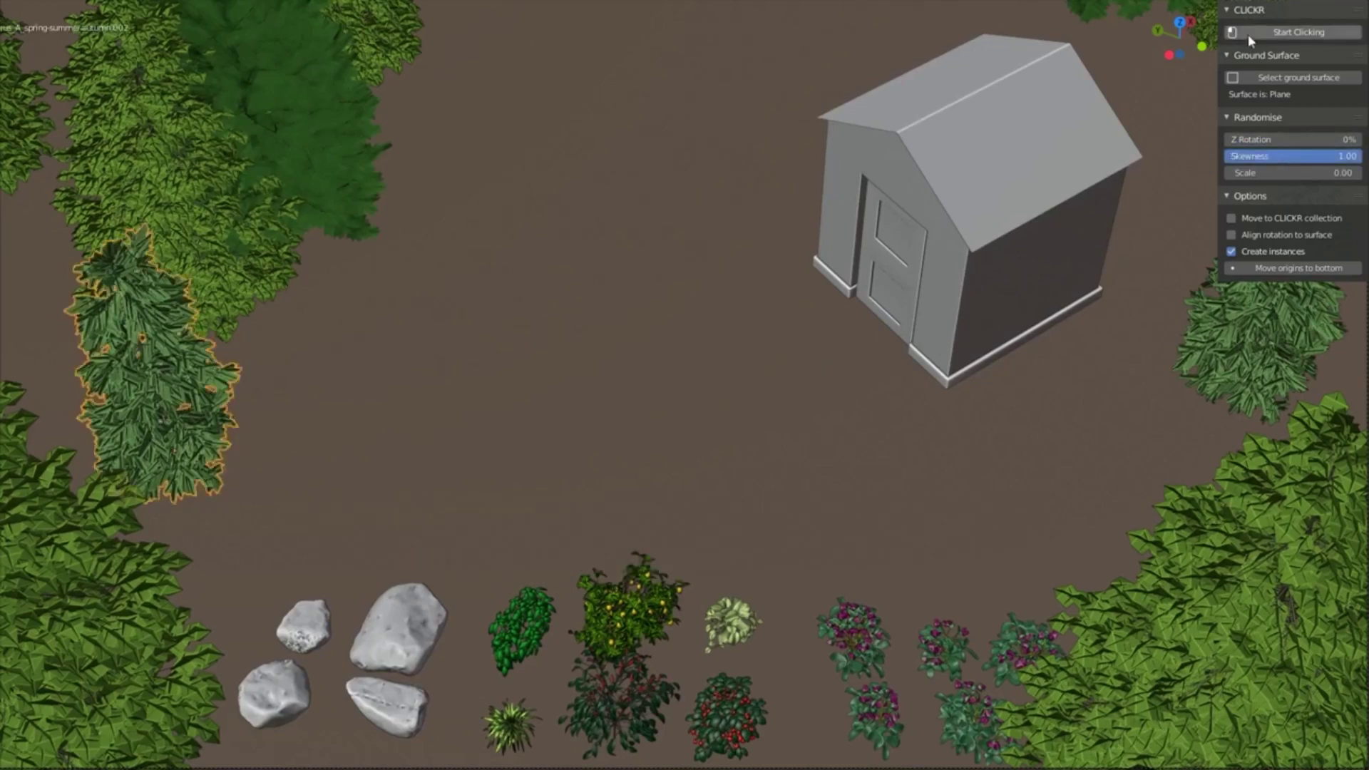
{"action": "left_click", "coordinate": [511, 385]}
{"action": "left_click", "coordinate": [704, 401]}
{"action": "left_click", "coordinate": [817, 431]}
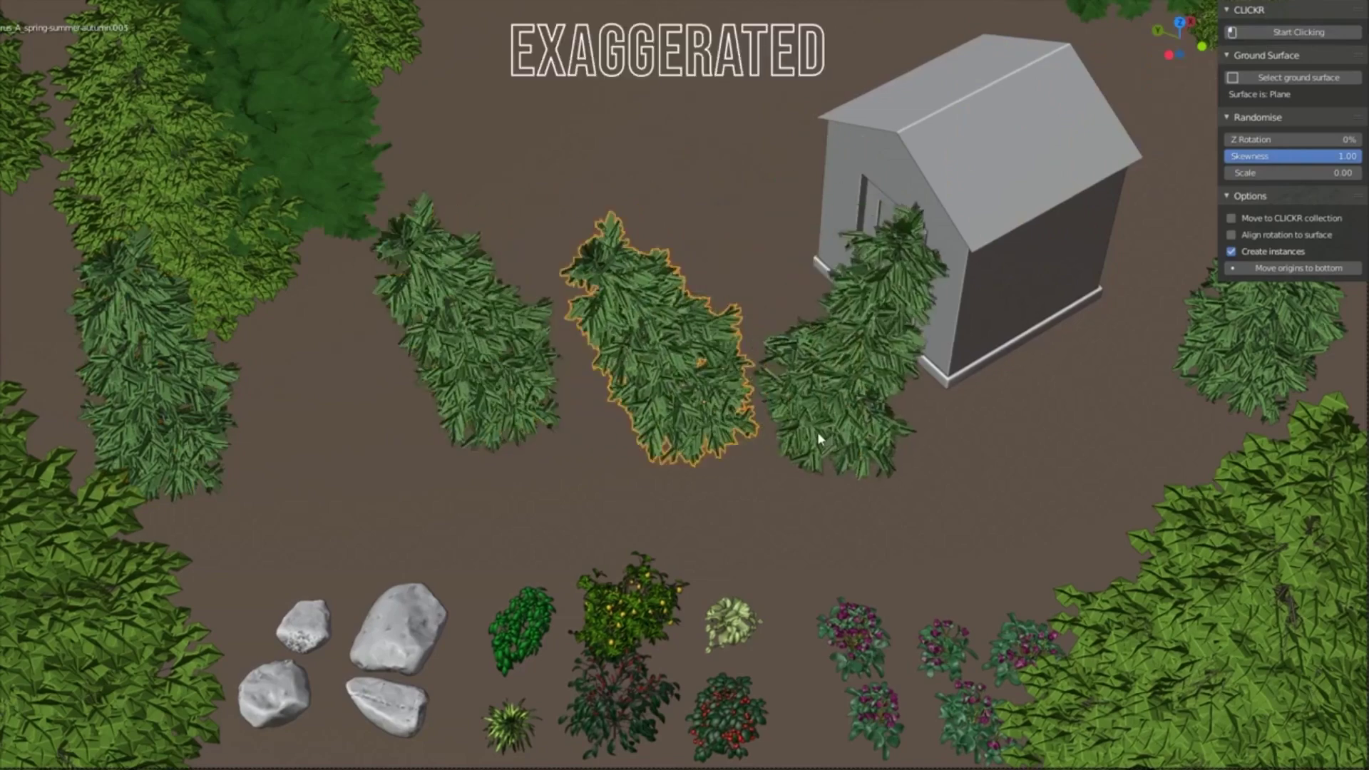
{"action": "left_click", "coordinate": [639, 492]}
{"action": "left_click", "coordinate": [666, 255]}
{"action": "left_click", "coordinate": [561, 246]}
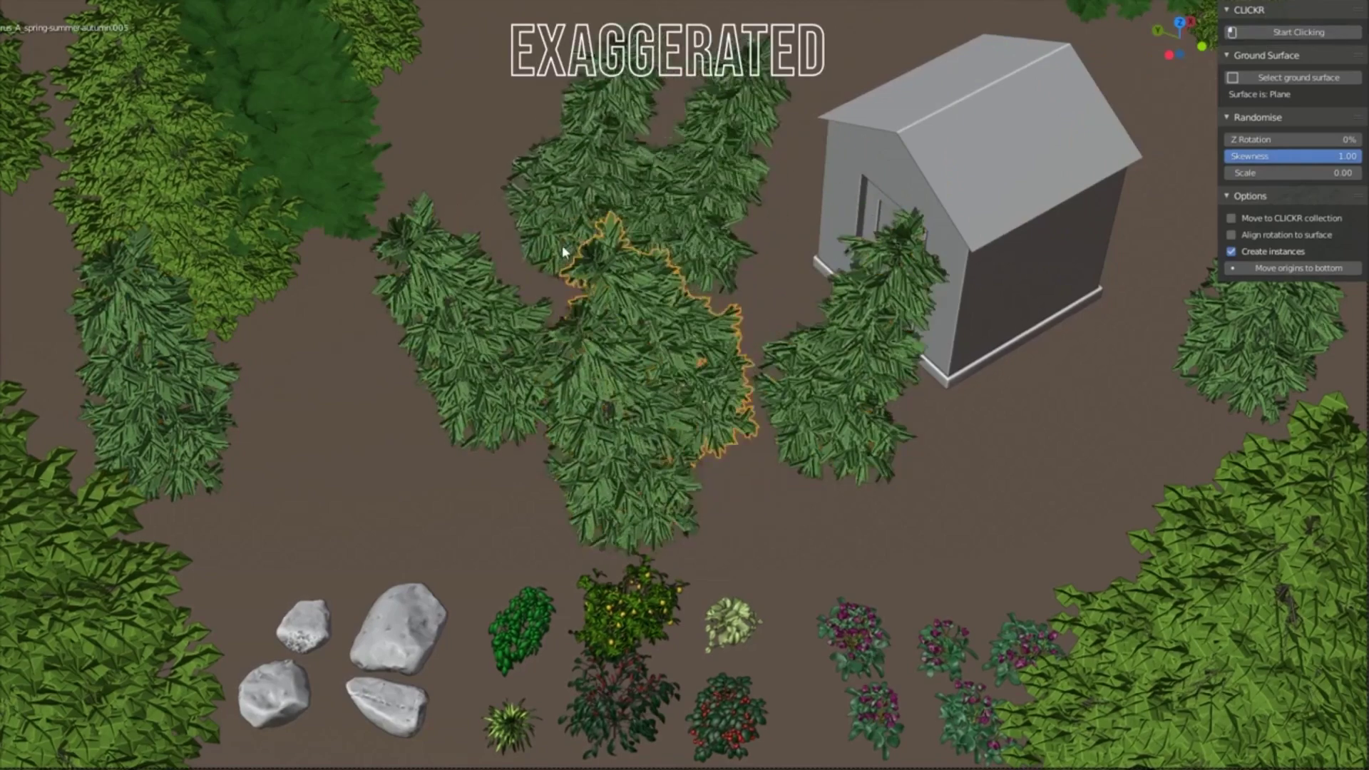
{"action": "left_click", "coordinate": [546, 244]}
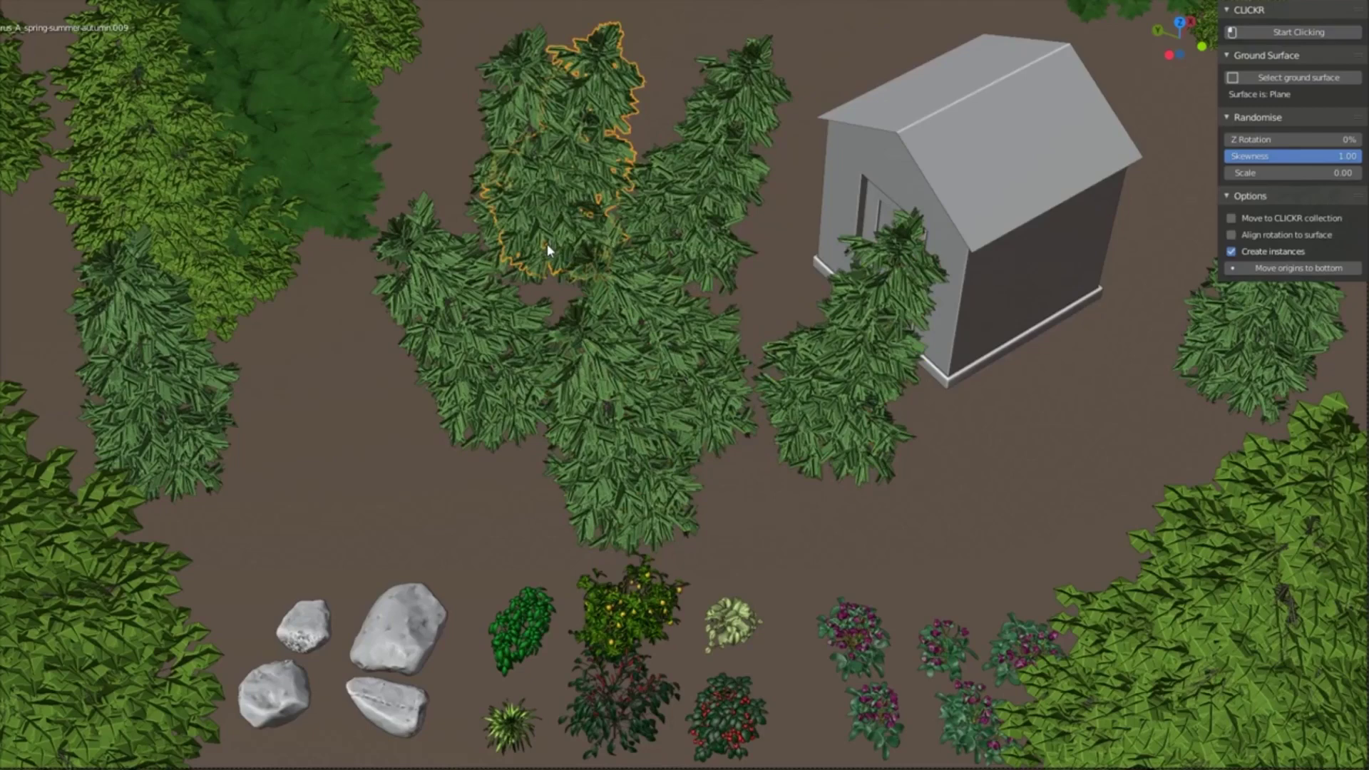
Box-select all the placed tree copies and delete them
{"action": "key", "text": "Escape"}
{"action": "left_click_drag", "start_coordinate": [459, 220], "coordinate": [883, 529]}
{"action": "key", "text": "Delete"}
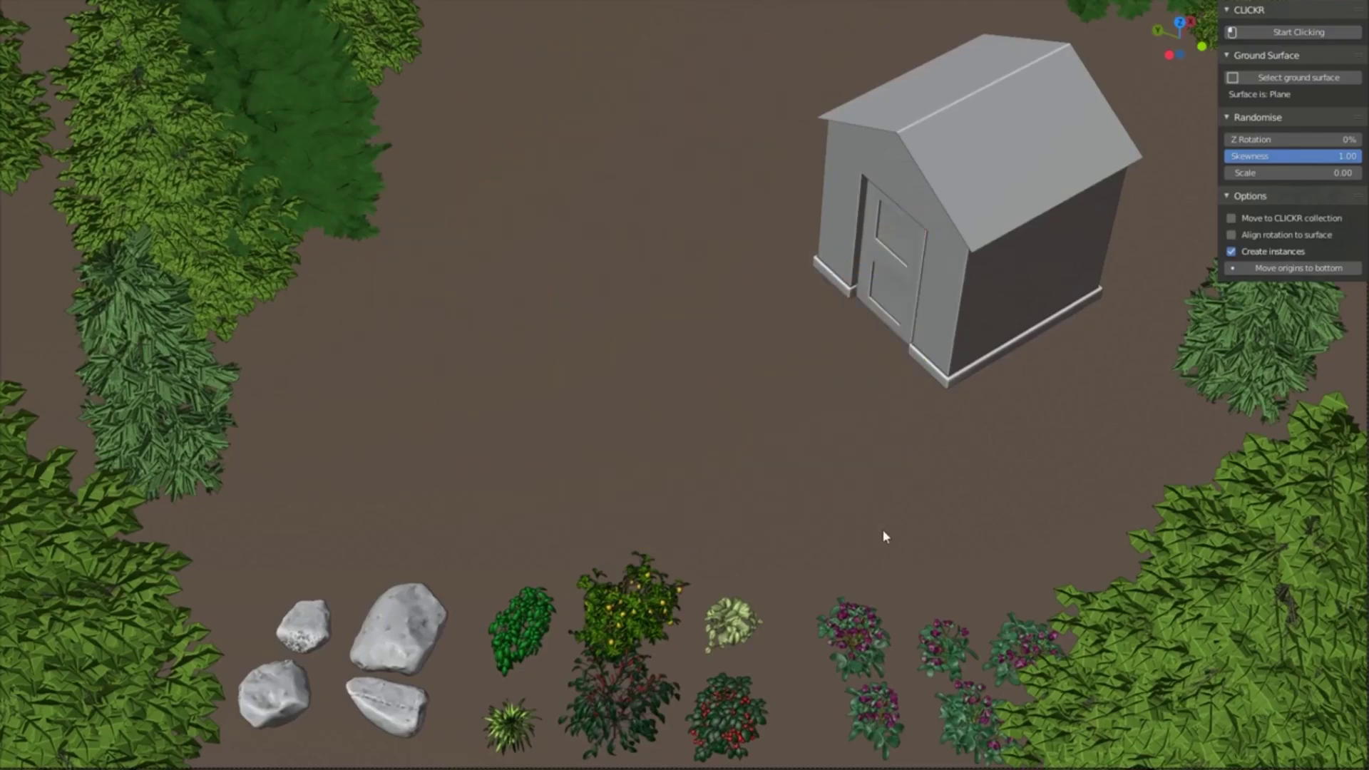
Reset random Skewness to 0 and set random Scale to 1
{"action": "left_click_drag", "start_coordinate": [1326, 156], "coordinate": [1223, 155]}
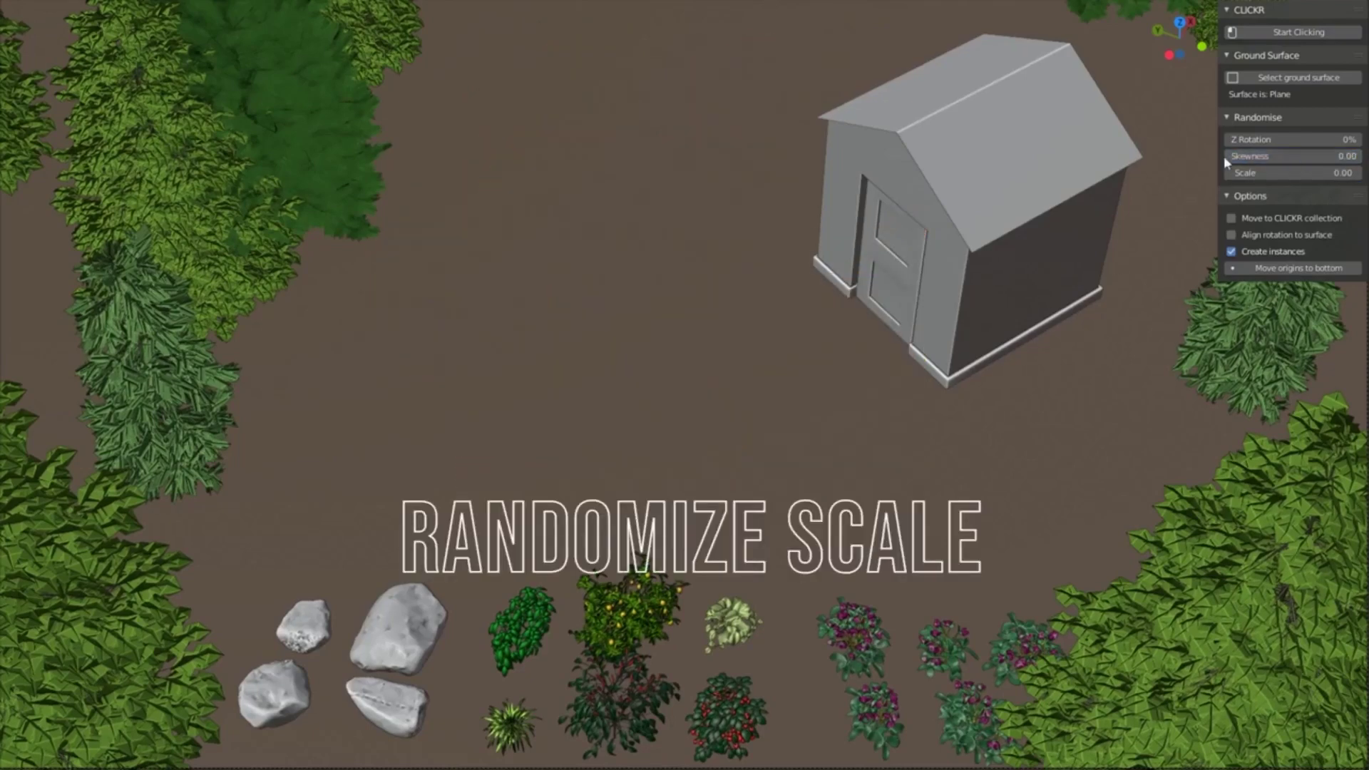
{"action": "left_click", "coordinate": [1236, 173]}
{"action": "type", "text": "1"}
{"action": "key", "text": "Return"}
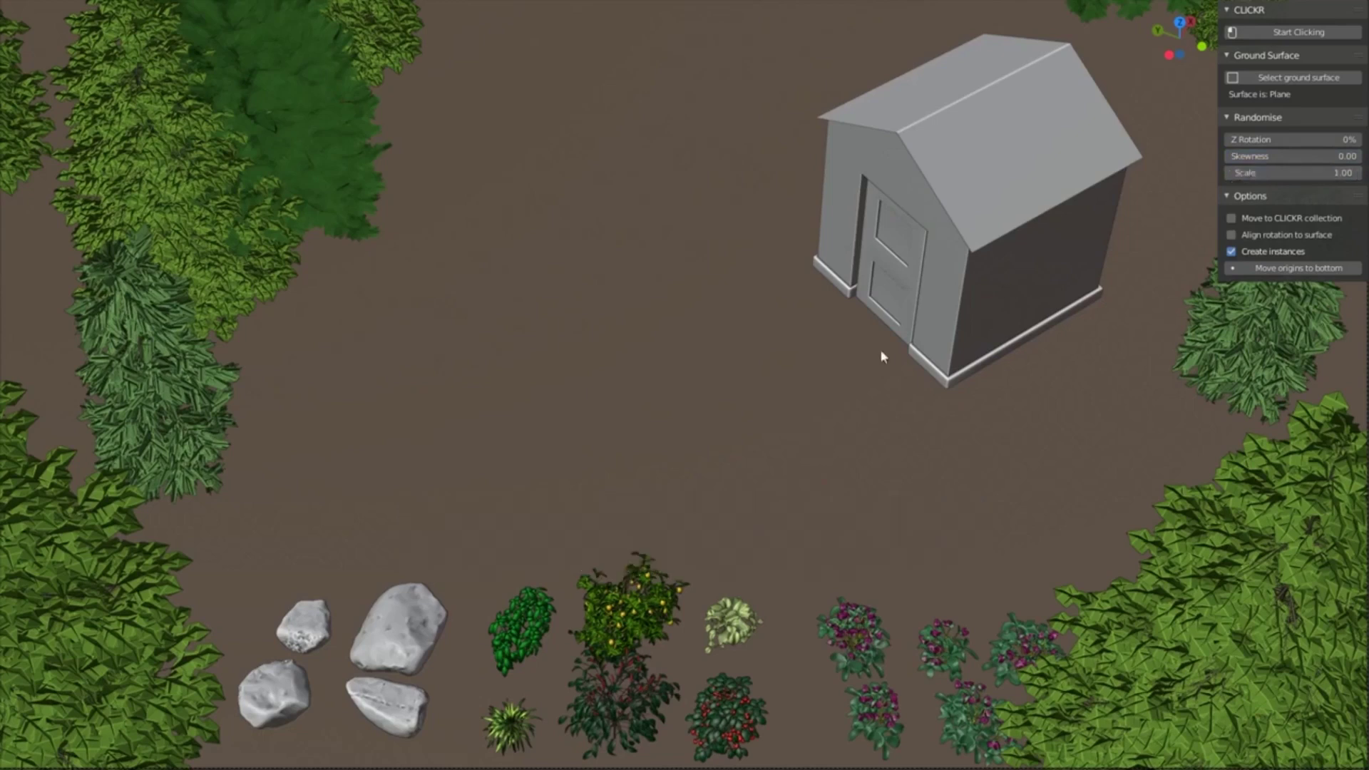
Scatter randomly sized copies of the large rock around the shed, then delete them
{"action": "left_click", "coordinate": [415, 611]}
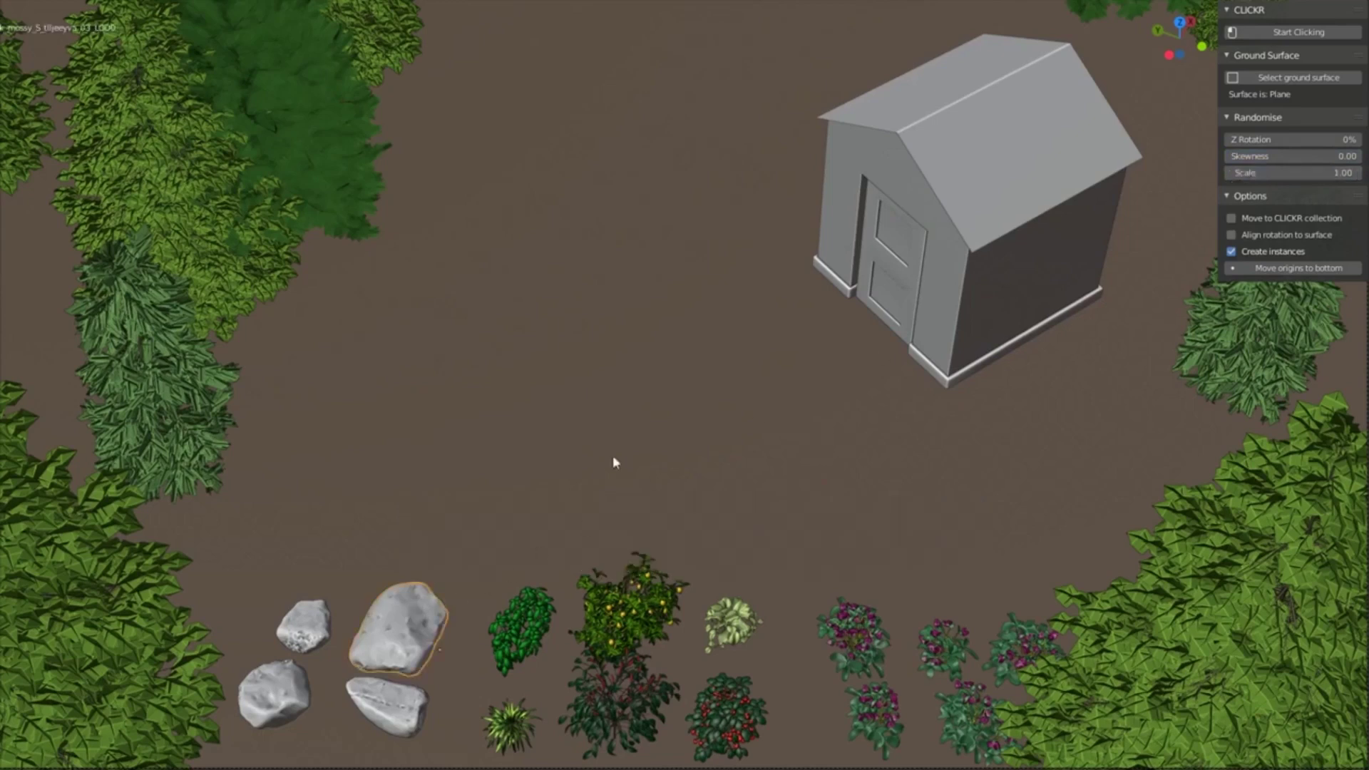
{"action": "left_click", "coordinate": [1255, 32]}
{"action": "left_click", "coordinate": [1162, 89]}
{"action": "left_click", "coordinate": [548, 432]}
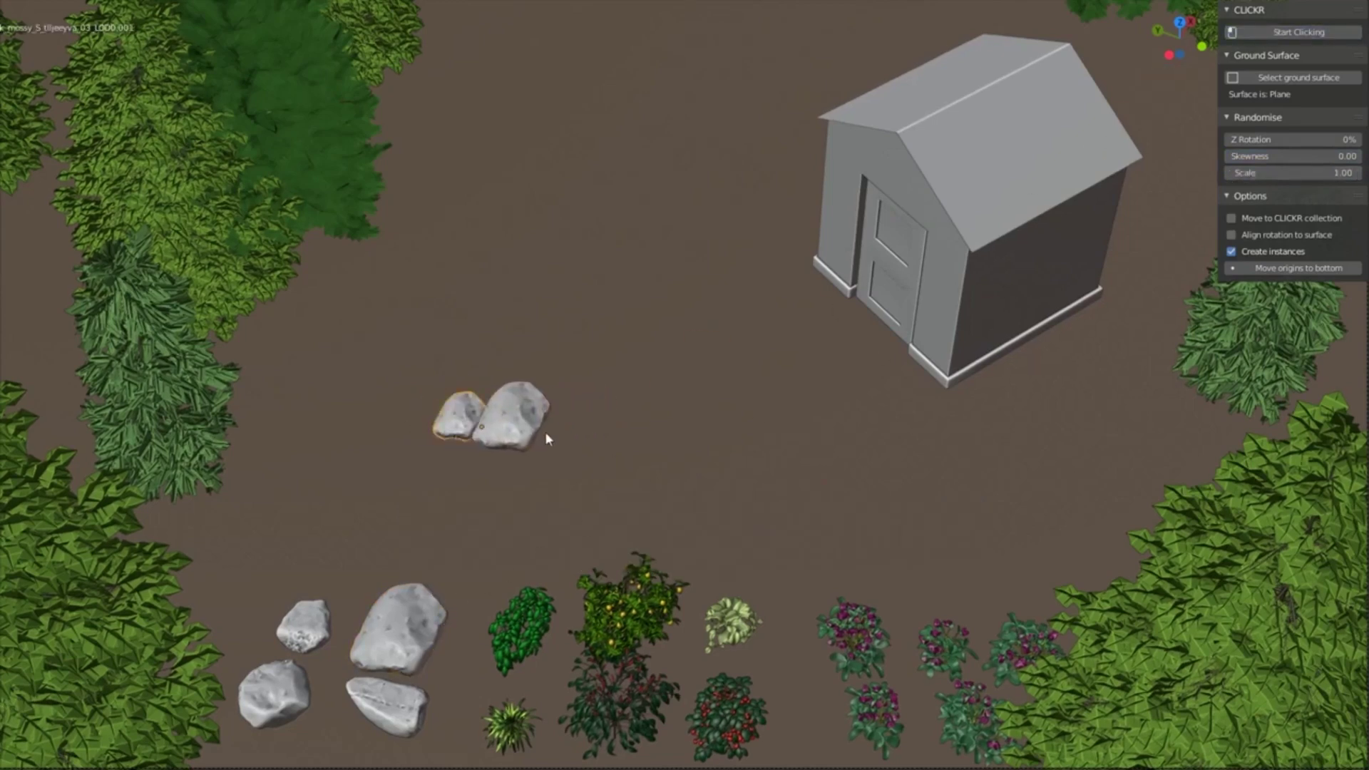
{"action": "left_click", "coordinate": [621, 429]}
{"action": "left_click", "coordinate": [755, 432]}
{"action": "left_click", "coordinate": [859, 438]}
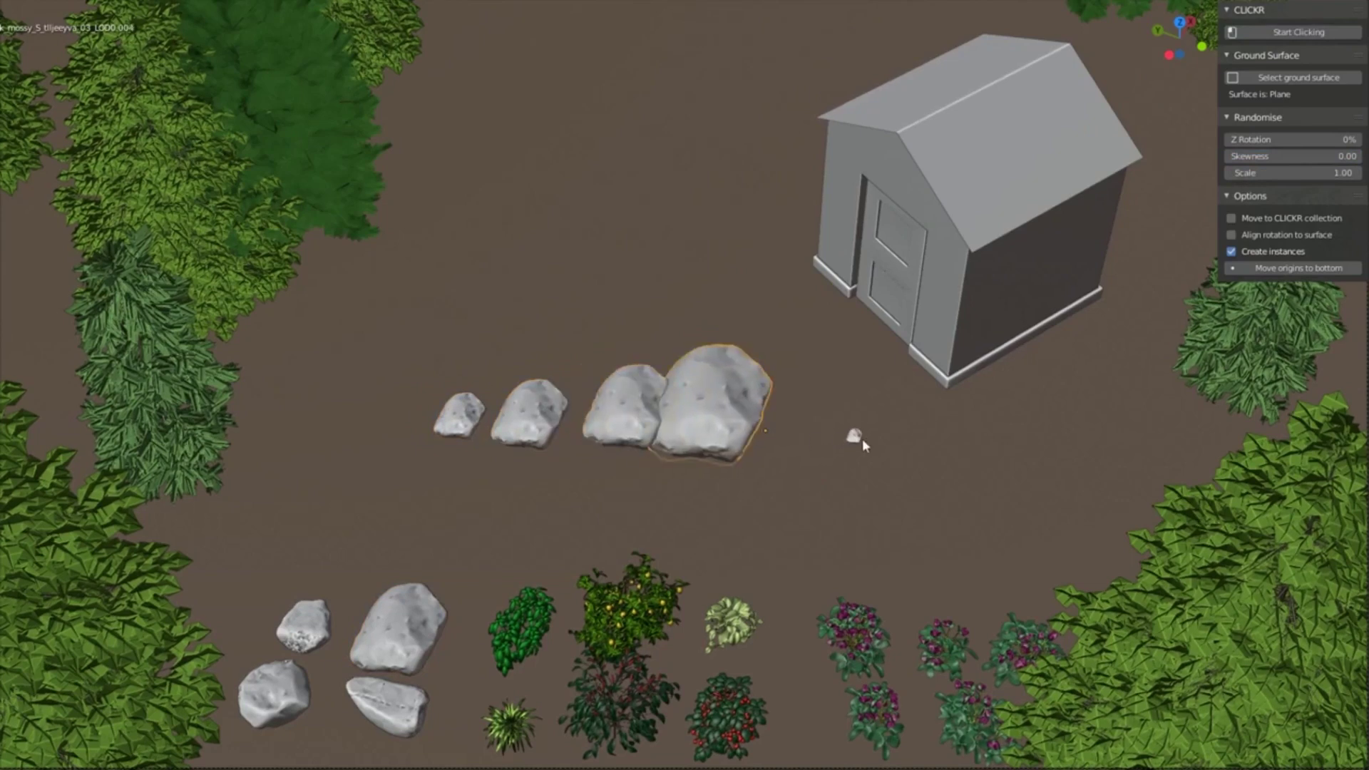
{"action": "left_click", "coordinate": [770, 505]}
{"action": "left_click", "coordinate": [590, 425]}
{"action": "left_click", "coordinate": [571, 341]}
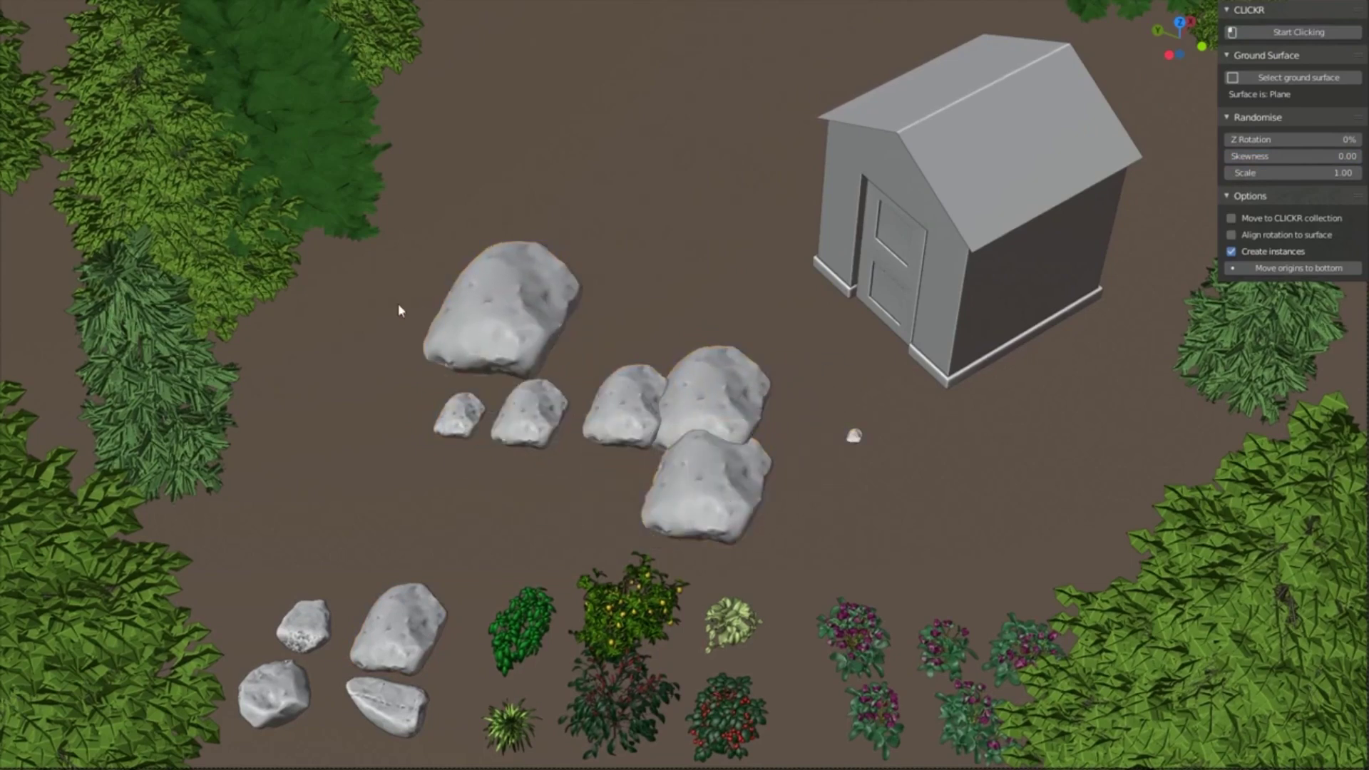
{"action": "left_click_drag", "start_coordinate": [397, 305], "coordinate": [891, 538]}
{"action": "key", "text": "Delete"}
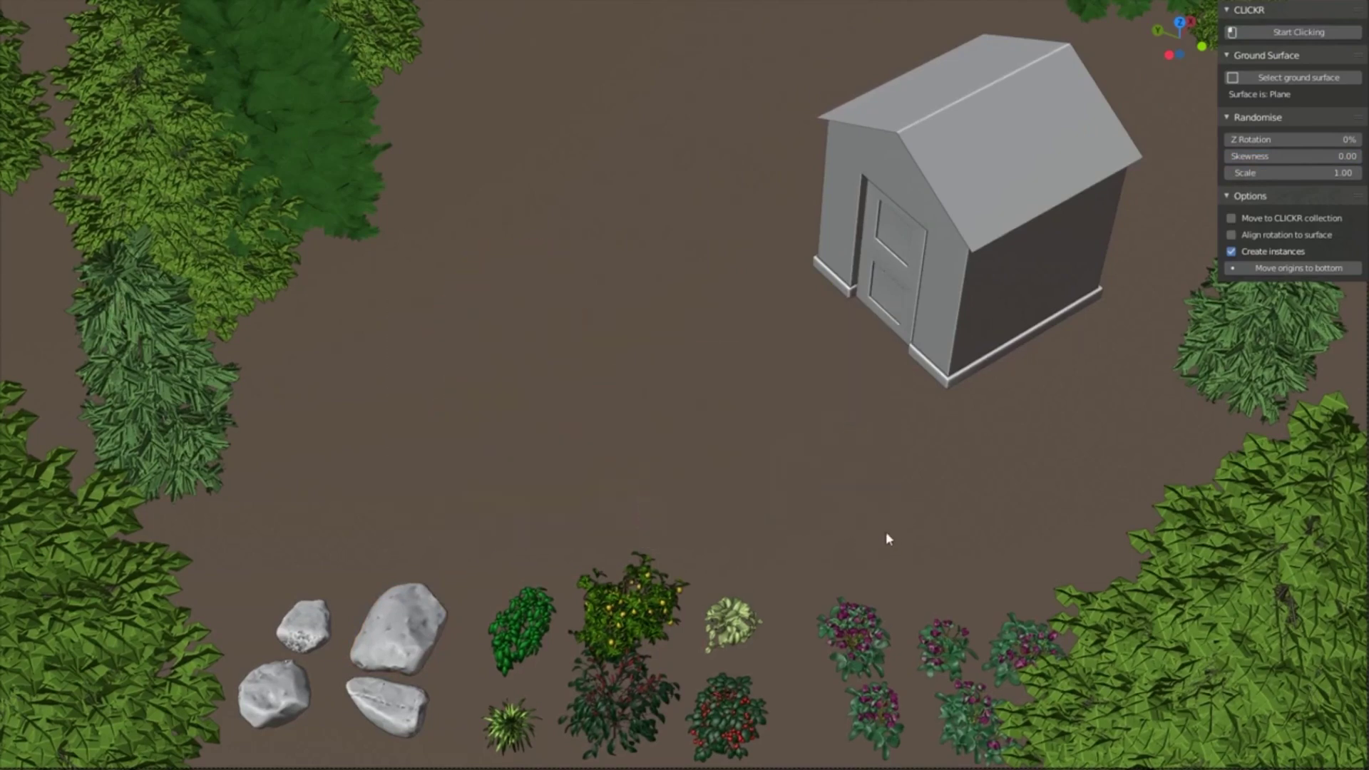
Choose the lemon tree as the asset, set random Scale back to 0, and begin click-placing
{"action": "left_click", "coordinate": [627, 621]}
{"action": "double_click", "coordinate": [1307, 173]}
{"action": "type", "text": "0"}
{"action": "key", "text": "Return"}
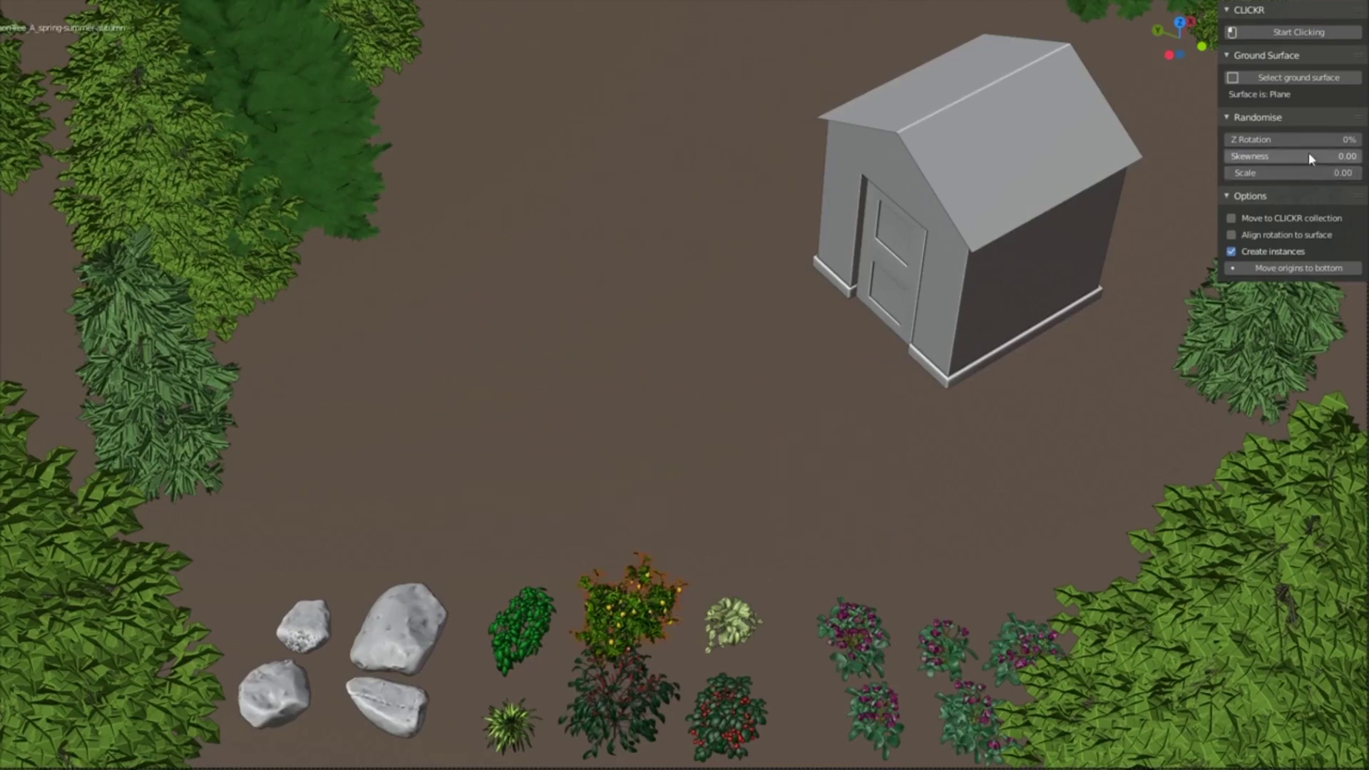
{"action": "left_click", "coordinate": [1308, 33]}
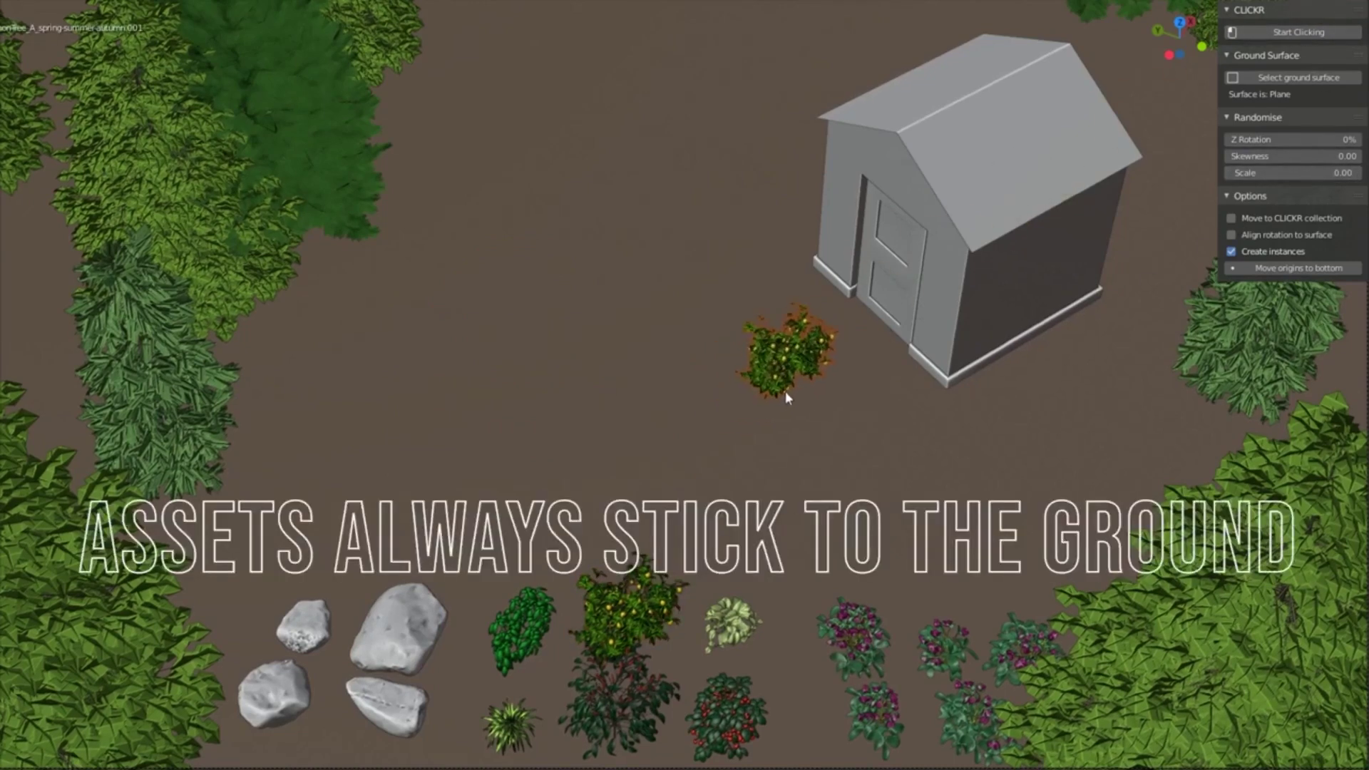